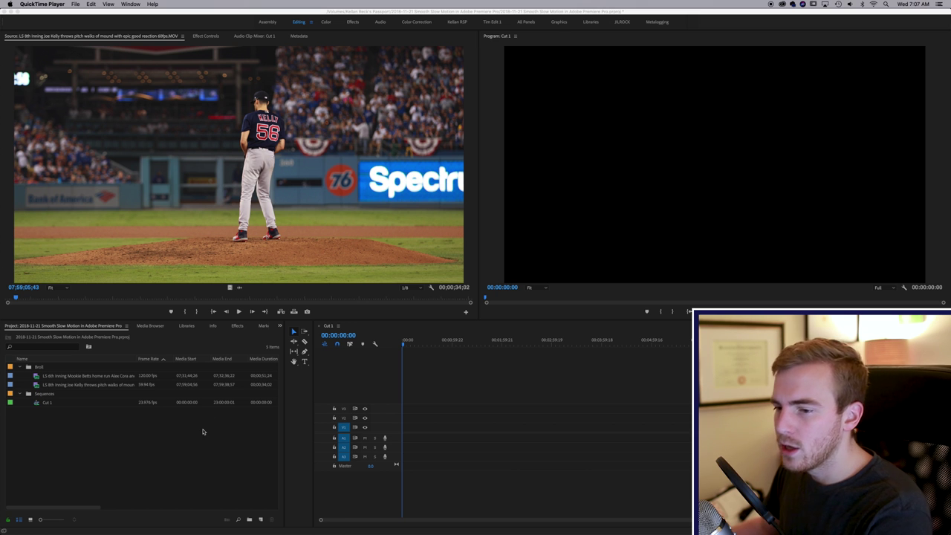
Compare frame rates of the 6th and 8th inning clips, Cut 1 sequence and Broll clips.
{"action": "left_click", "coordinate": [99, 429]}
{"action": "left_click", "coordinate": [61, 384]}
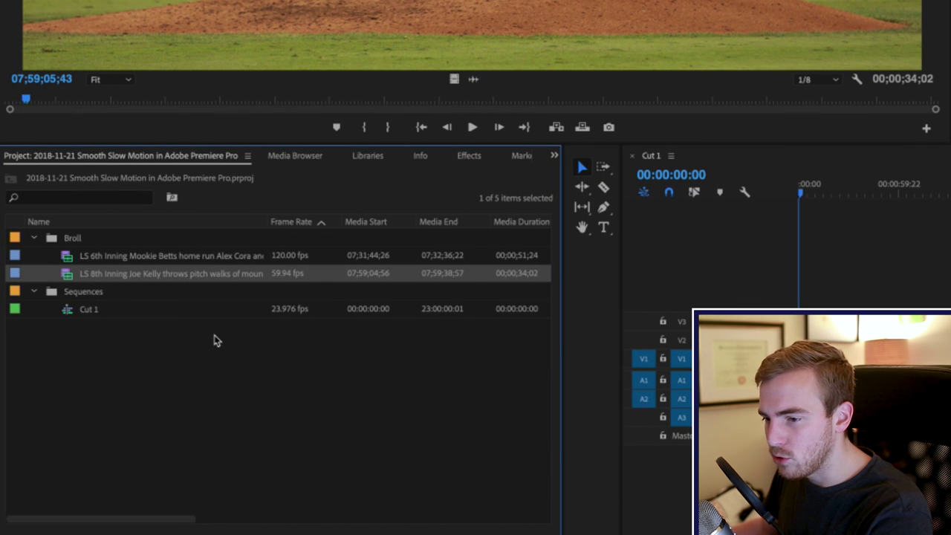
{"action": "left_click", "coordinate": [206, 257]}
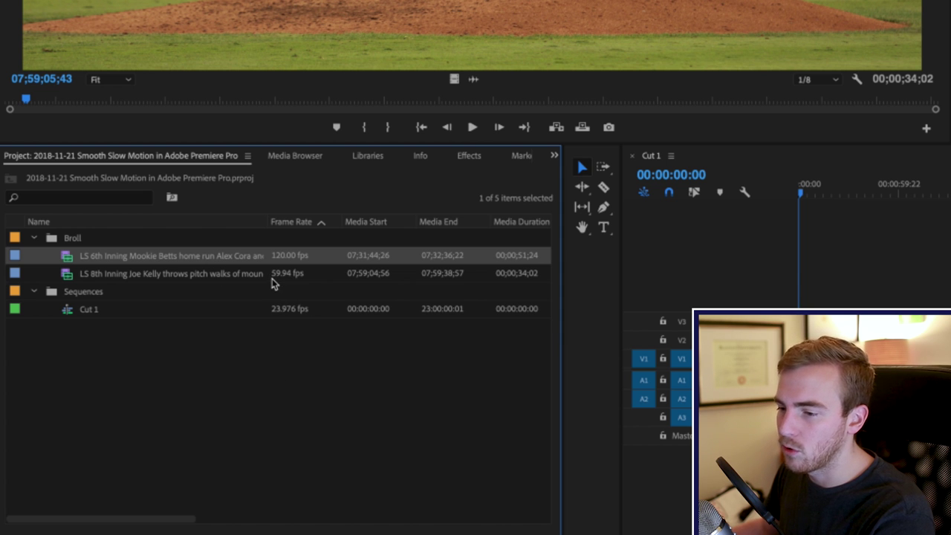
{"action": "left_click", "coordinate": [272, 278]}
{"action": "left_click", "coordinate": [295, 374]}
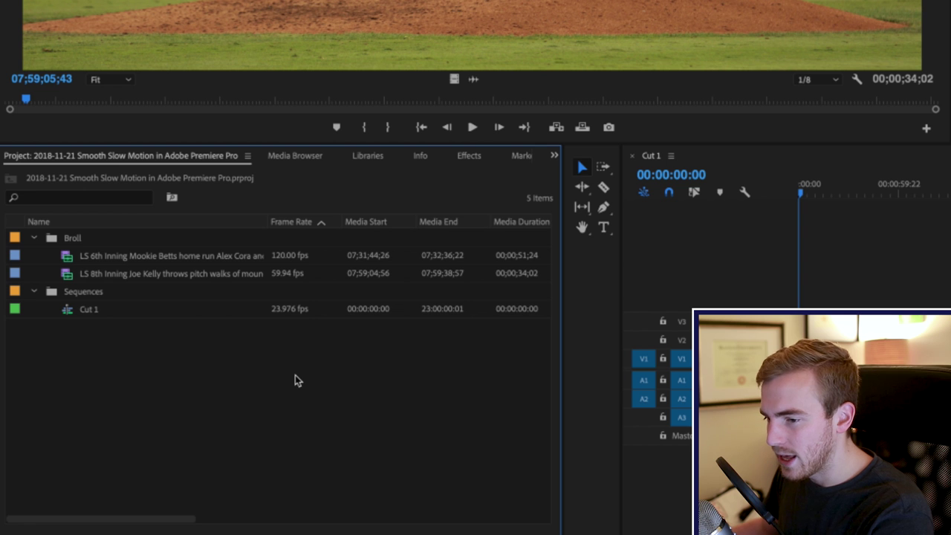
{"action": "left_click", "coordinate": [280, 312]}
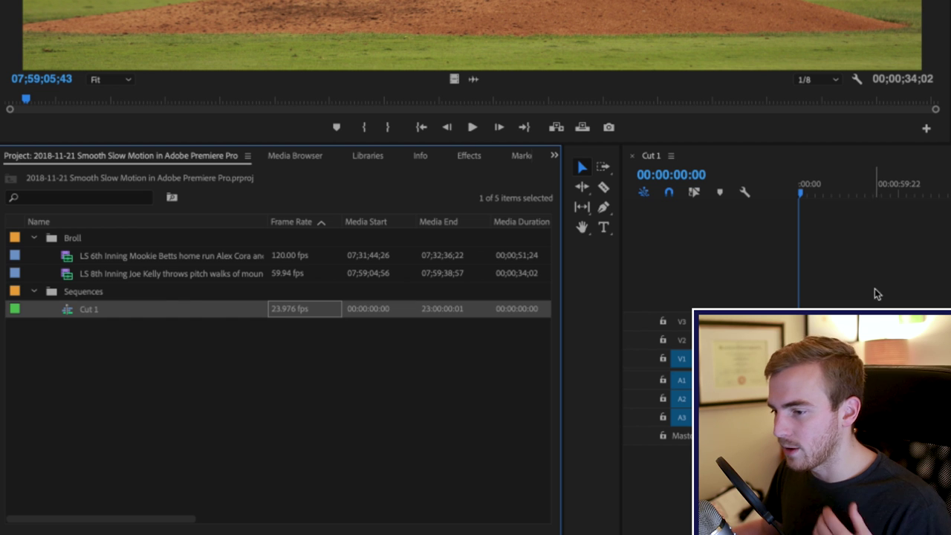
{"action": "left_click", "coordinate": [461, 369]}
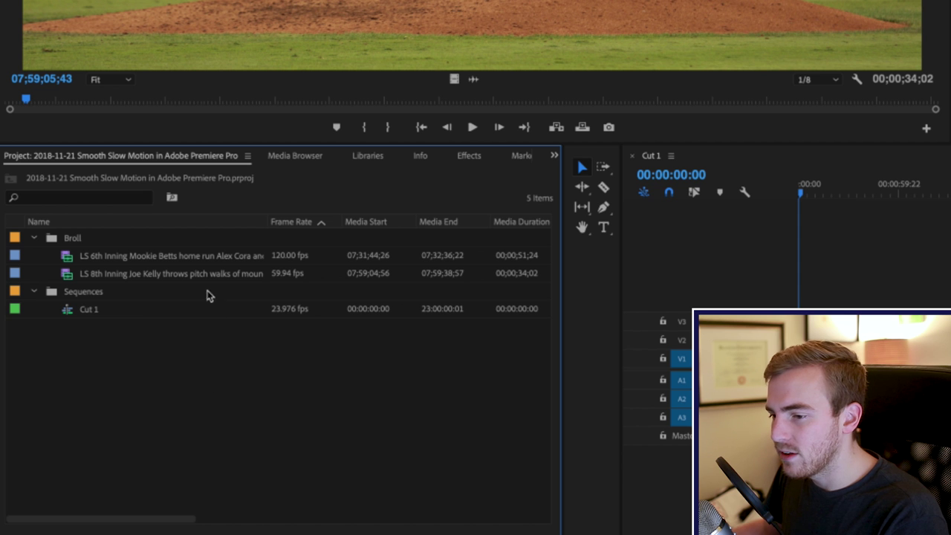
{"action": "left_click", "coordinate": [127, 274]}
{"action": "left_click", "coordinate": [151, 260]}
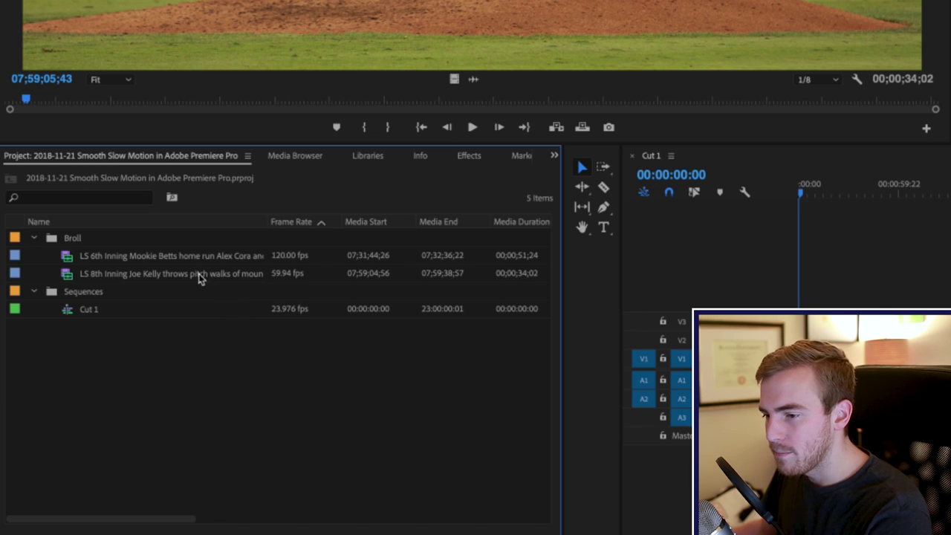
Interpret the 8th inning pitcher clip at 24 fps and play it.
{"action": "left_click", "coordinate": [199, 276]}
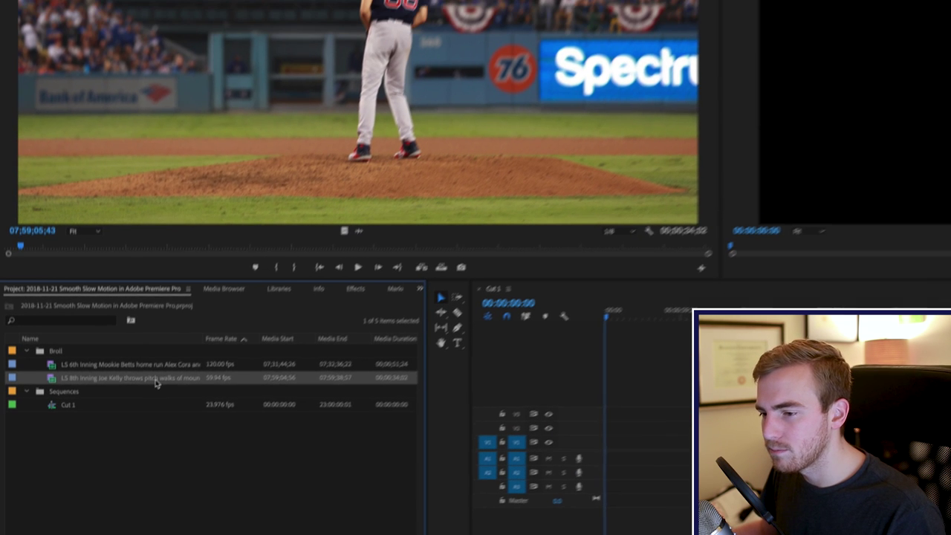
{"action": "right_click", "coordinate": [156, 382]}
{"action": "mouse_move", "coordinate": [199, 219]}
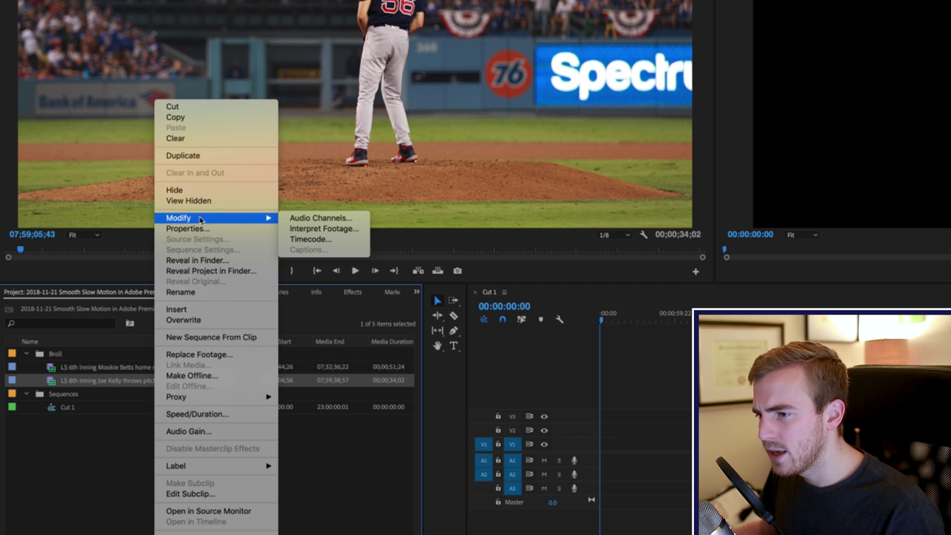
{"action": "left_click", "coordinate": [314, 229]}
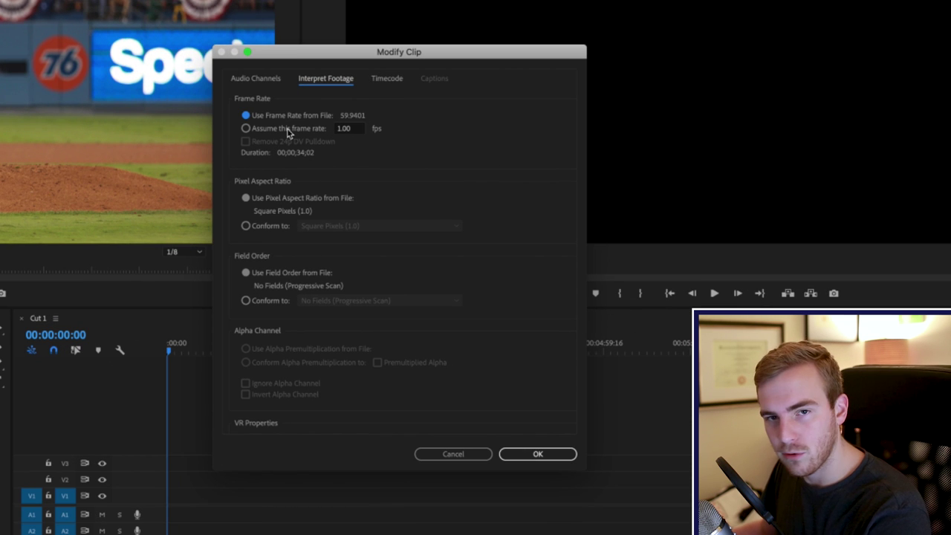
{"action": "left_click", "coordinate": [246, 129]}
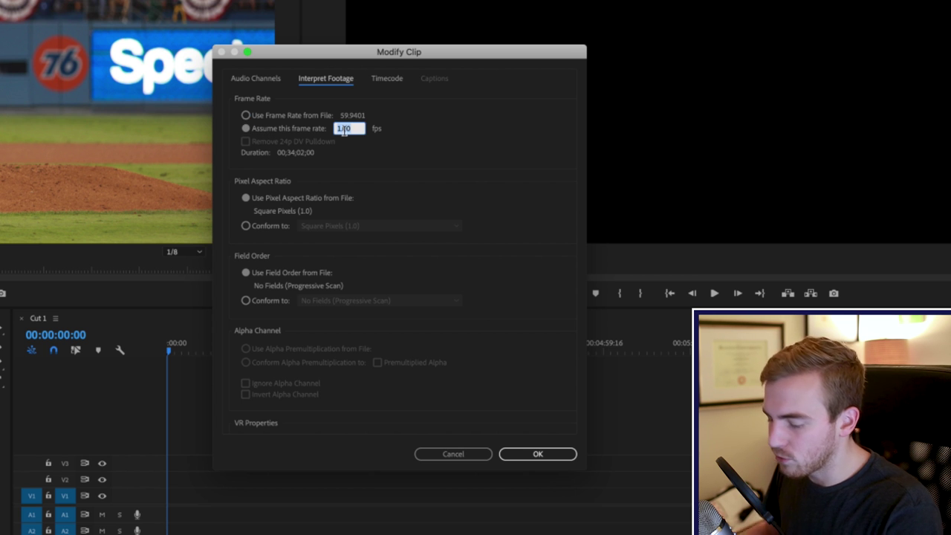
{"action": "left_click", "coordinate": [549, 453]}
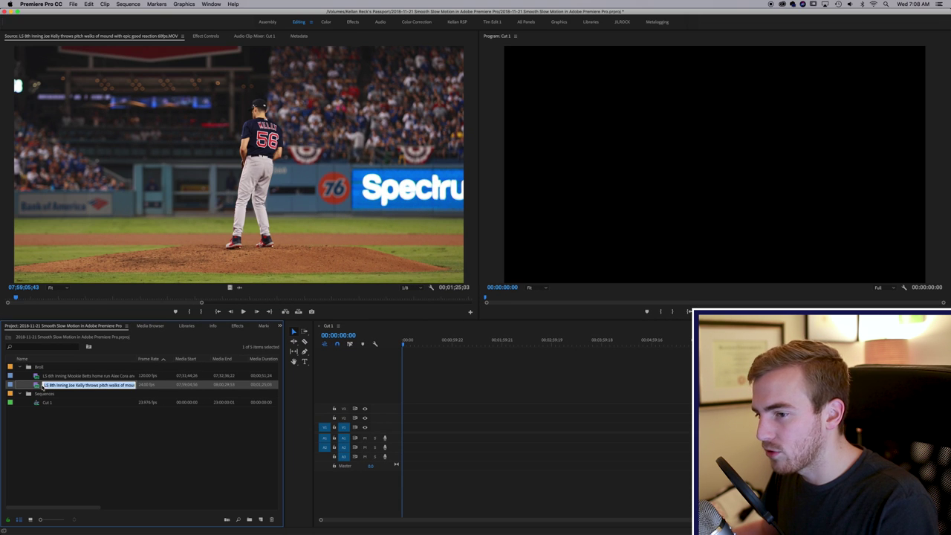
{"action": "key", "text": "space"}
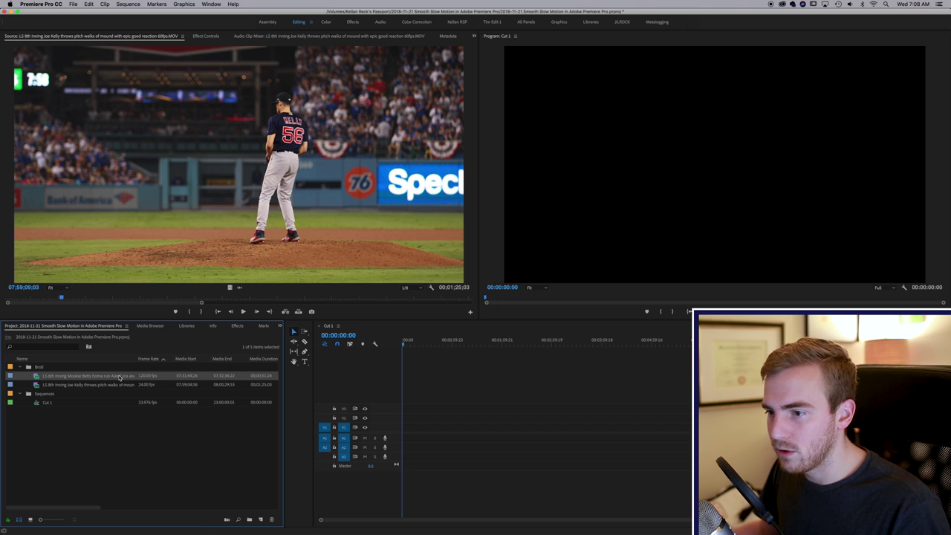
Return the pitcher clip's footage interpretation to its file frame rate.
{"action": "right_click", "coordinate": [119, 378]}
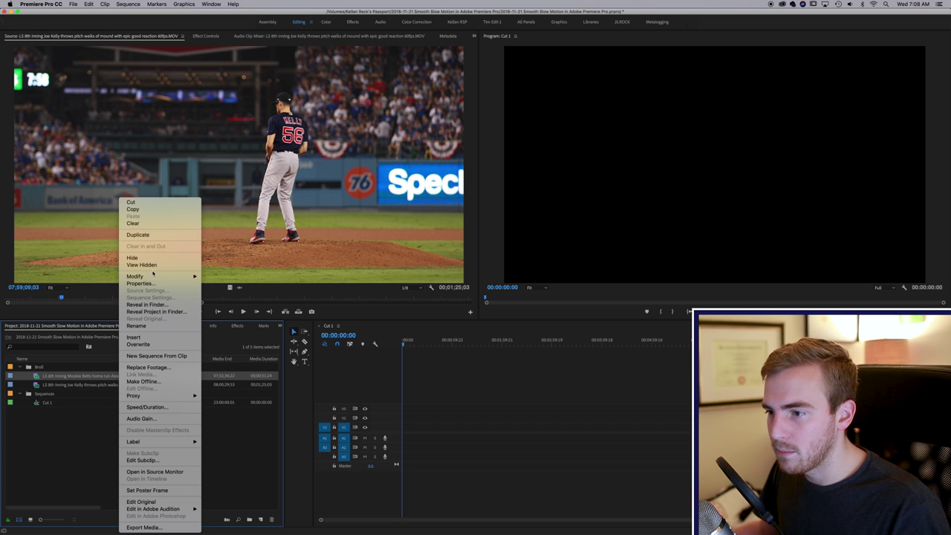
{"action": "key", "text": "Escape"}
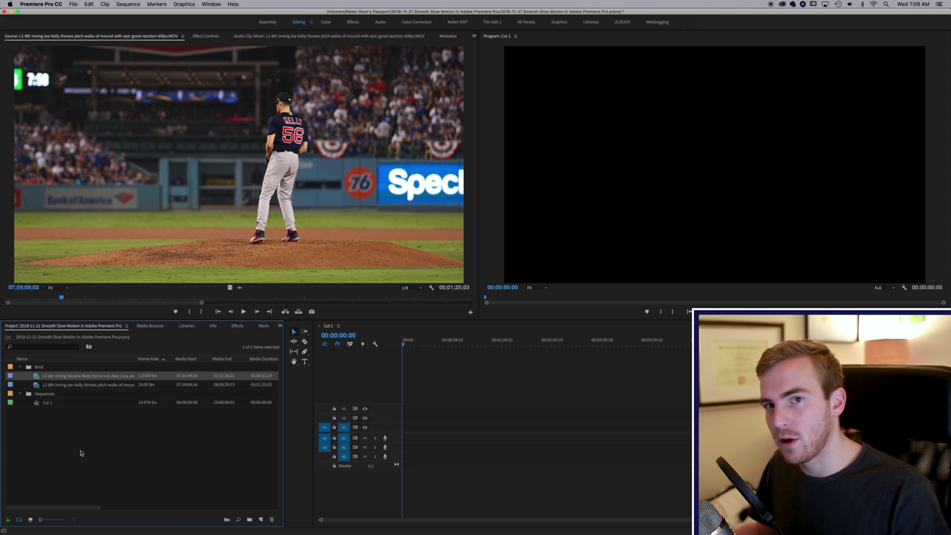
{"action": "right_click", "coordinate": [123, 386]}
{"action": "mouse_move", "coordinate": [149, 276]}
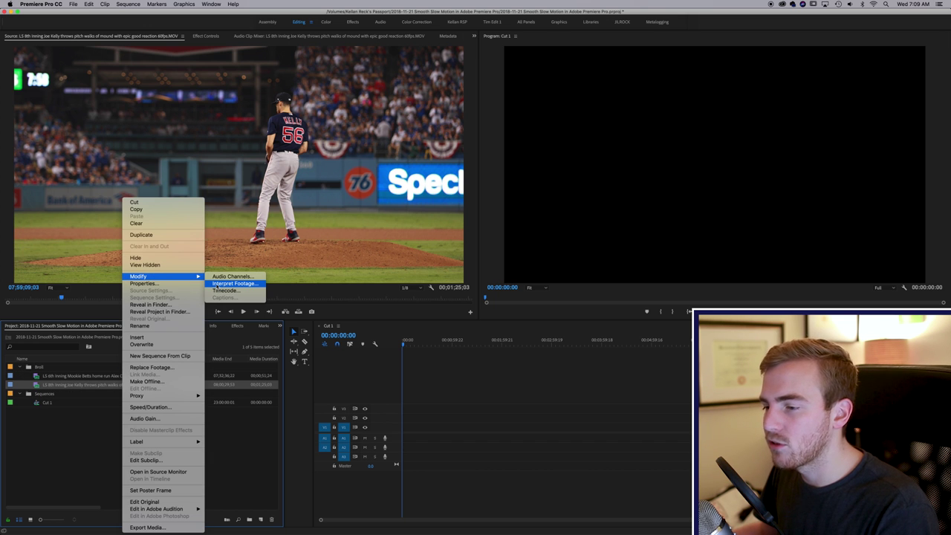
{"action": "left_click", "coordinate": [219, 285]}
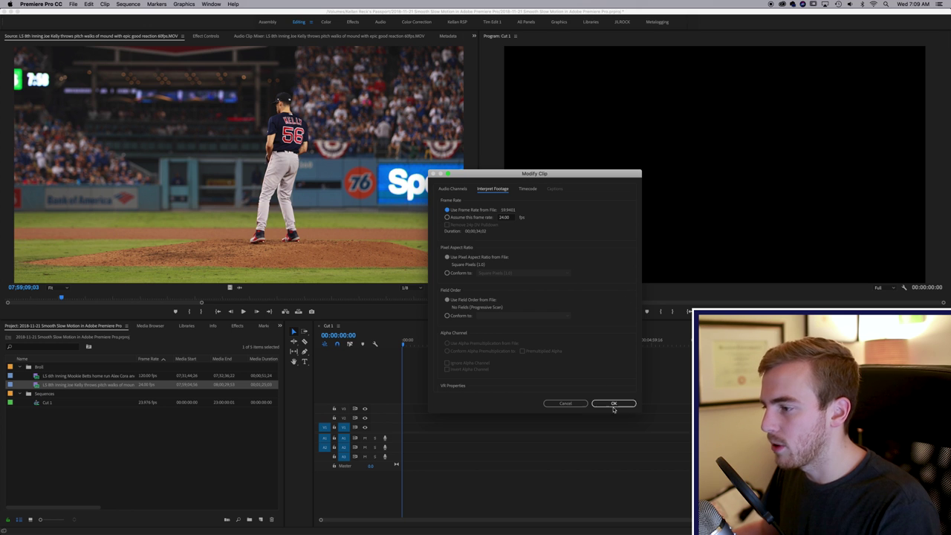
{"action": "left_click", "coordinate": [614, 404]}
{"action": "right_click", "coordinate": [230, 462]}
{"action": "key", "text": "Escape"}
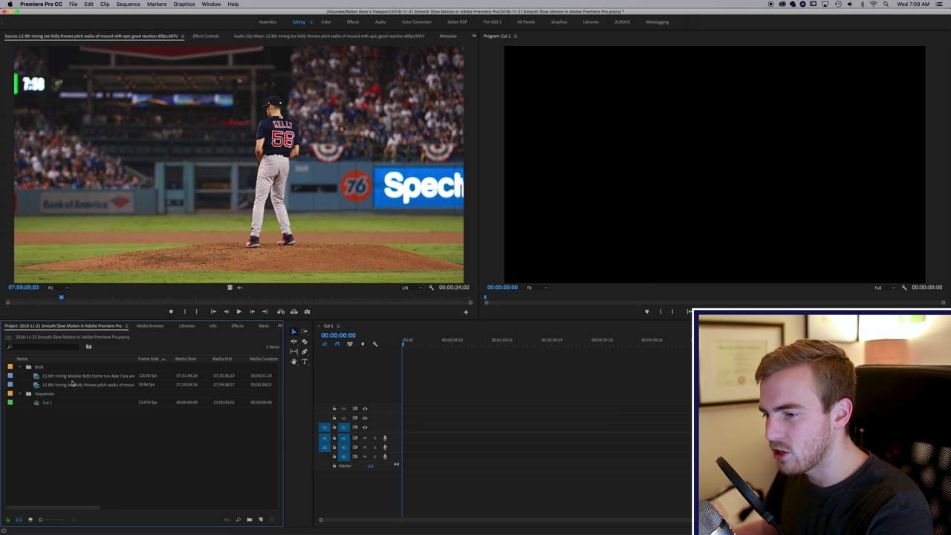
Drop the pitcher clip at the start of Cut 1's V1 and play it back.
{"action": "left_click_drag", "start_coordinate": [63, 386], "coordinate": [427, 426]}
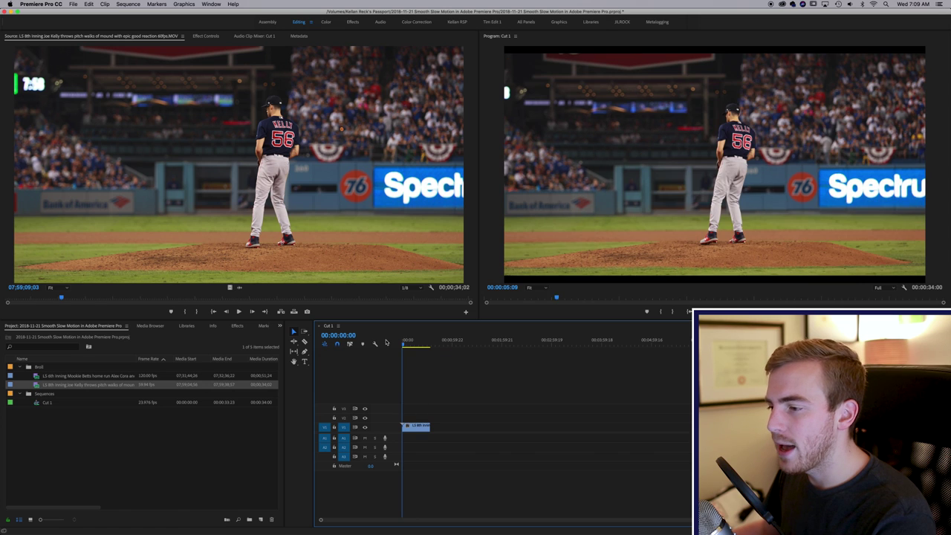
{"action": "left_click", "coordinate": [410, 345]}
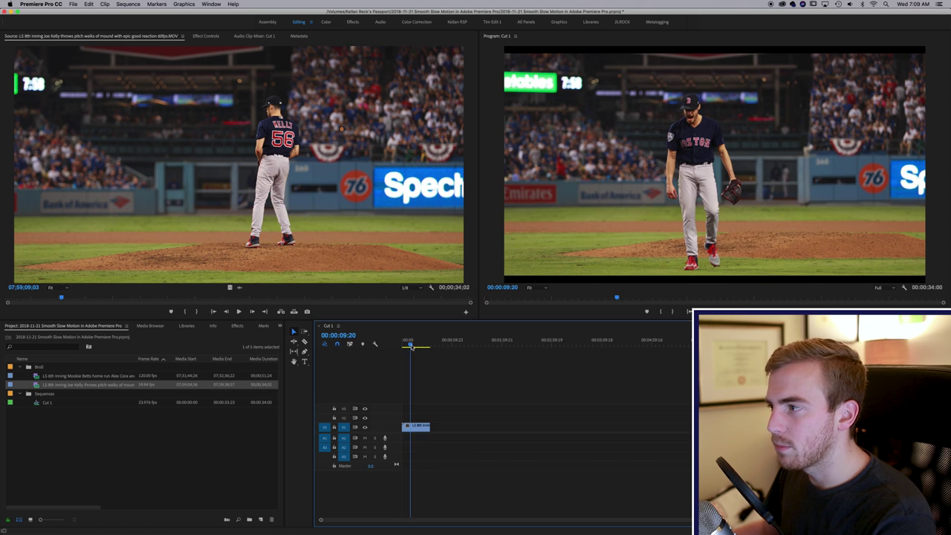
{"action": "left_click", "coordinate": [404, 346]}
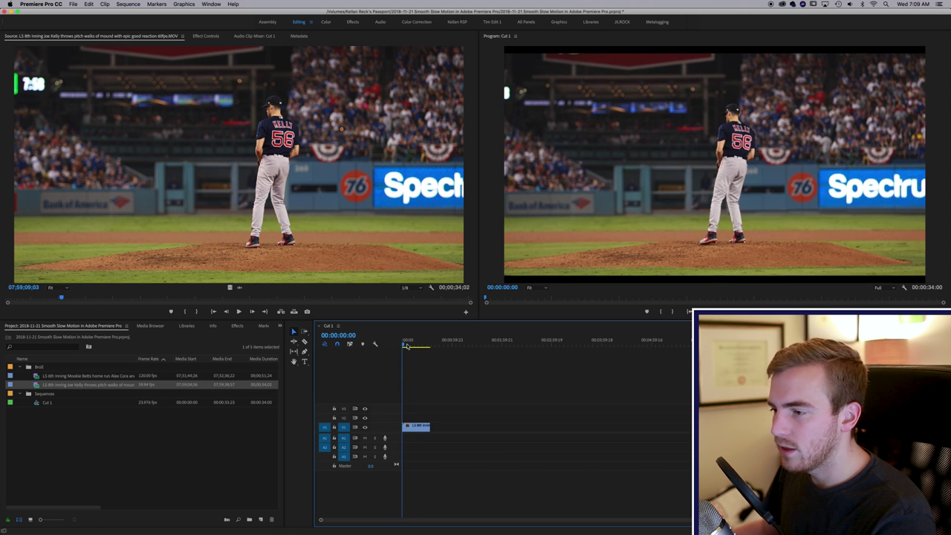
{"action": "key", "text": "space"}
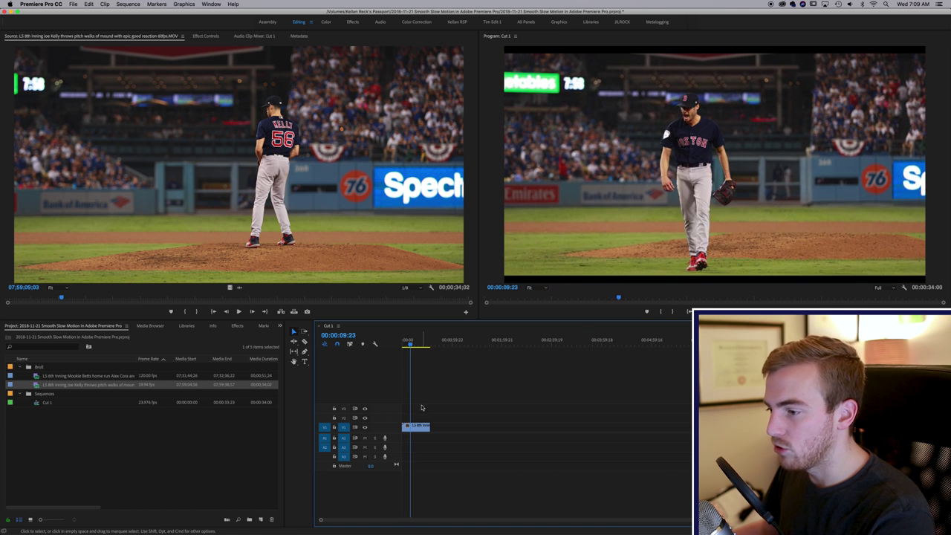
{"action": "left_click", "coordinate": [415, 428]}
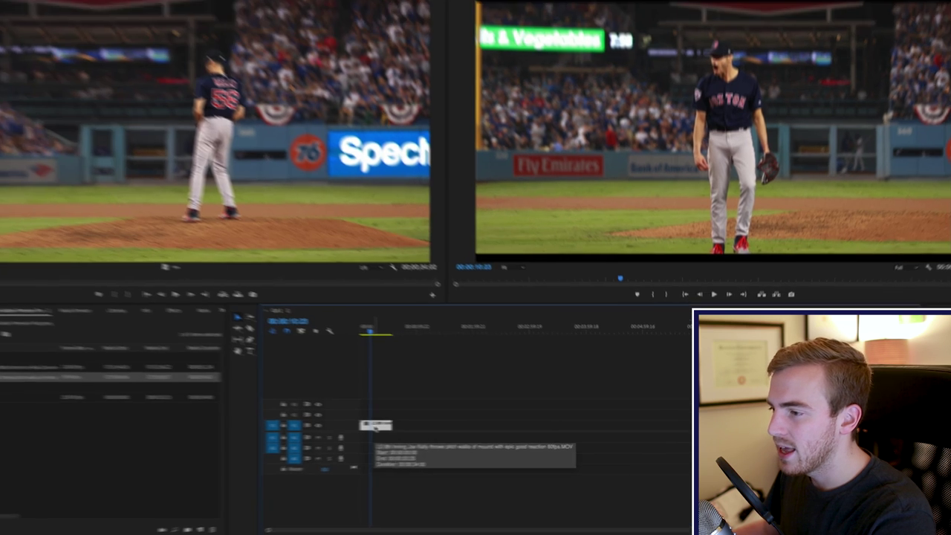
{"action": "right_click", "coordinate": [415, 428]}
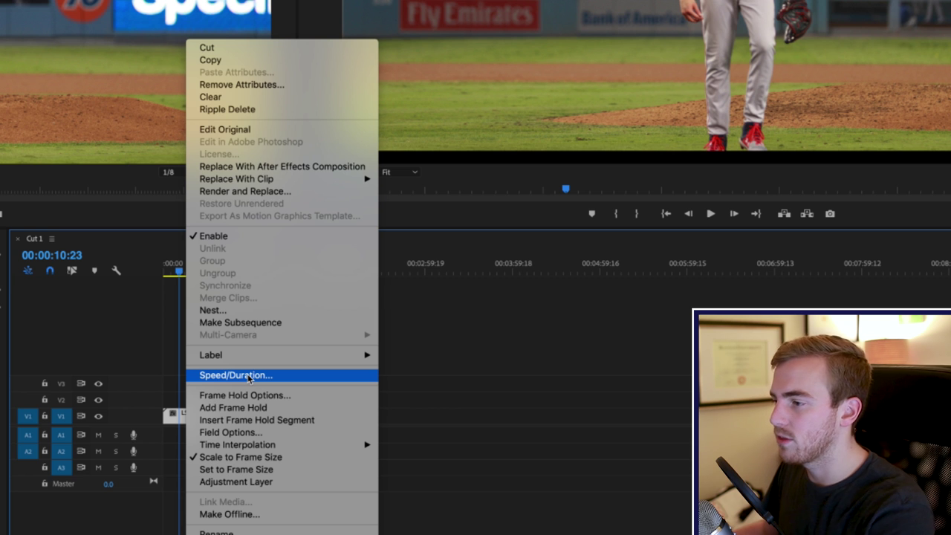
Set the pitcher clip's speed to 40% in Clip Speed / Duration.
{"action": "left_click", "coordinate": [249, 375]}
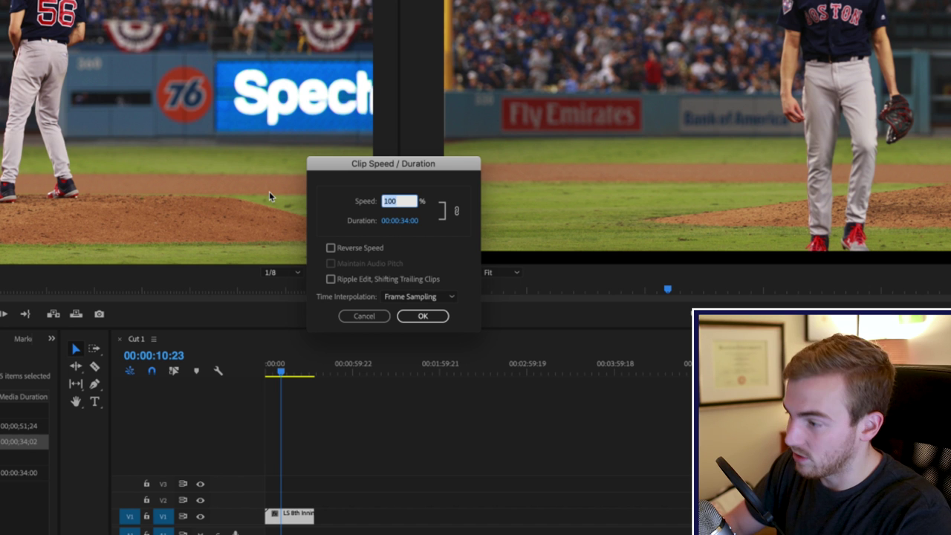
{"action": "type", "text": "5"}
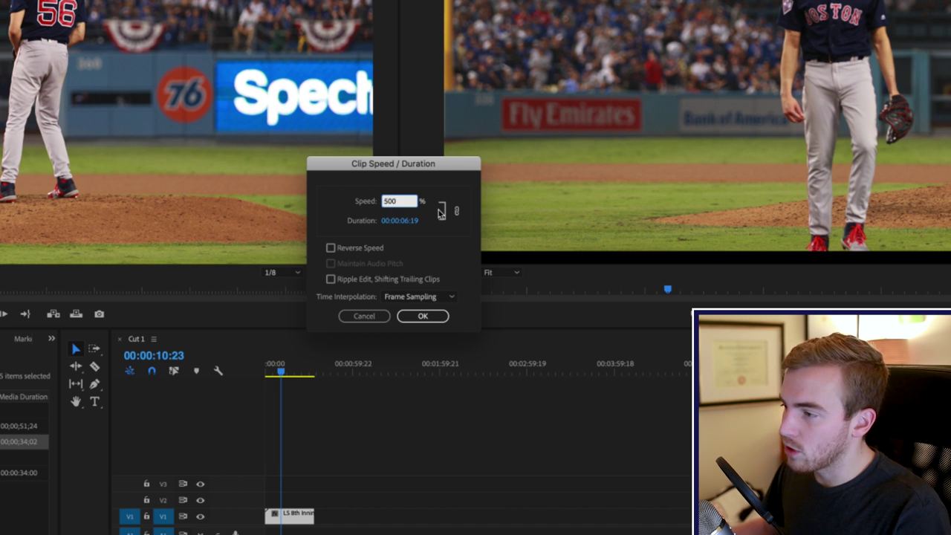
{"action": "left_click", "coordinate": [324, 189]}
{"action": "type", "text": "40"}
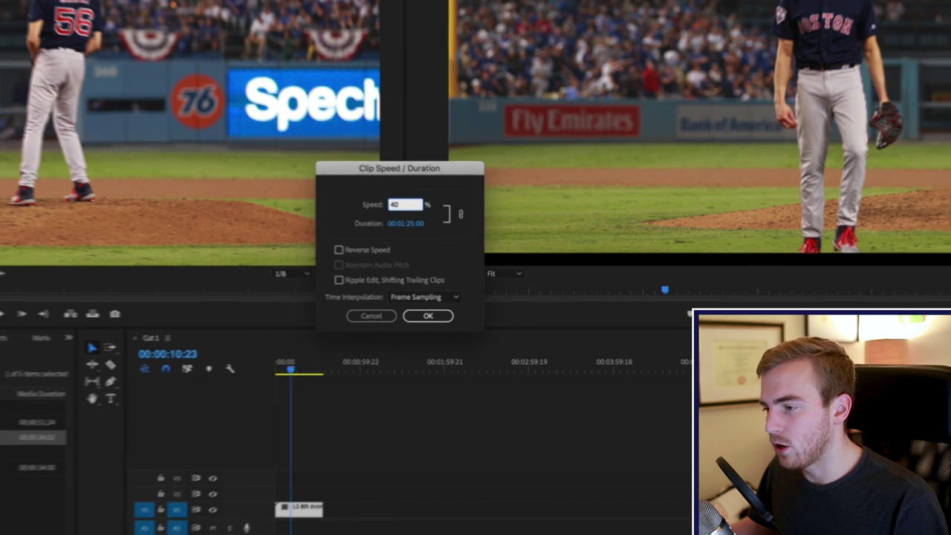
{"action": "key", "text": "Return"}
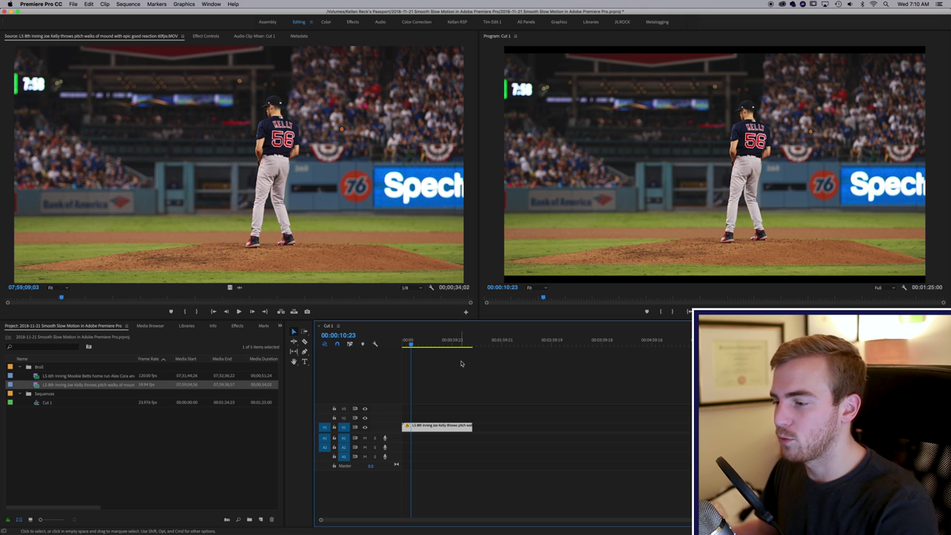
Preview the pitch at 40% speed on the Cut 1 timeline.
{"action": "left_click", "coordinate": [416, 343]}
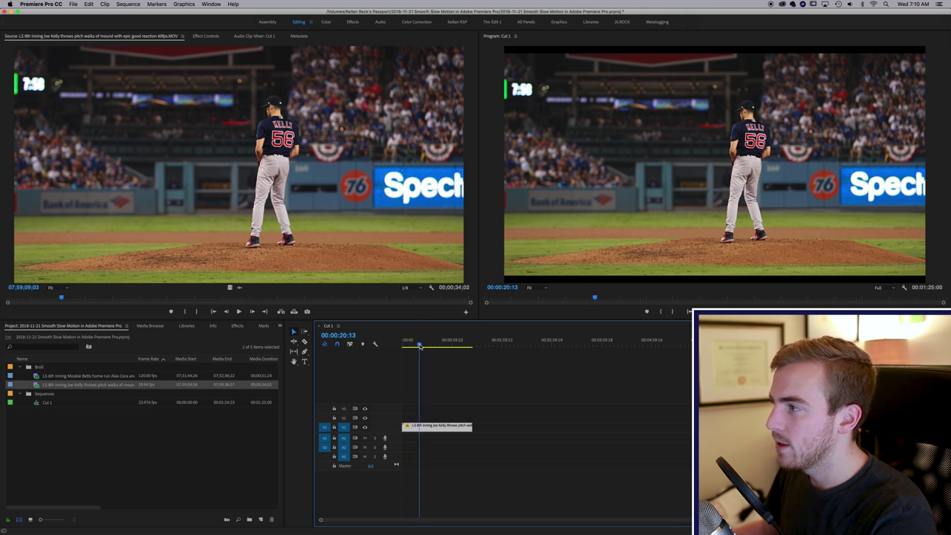
{"action": "key", "text": "space"}
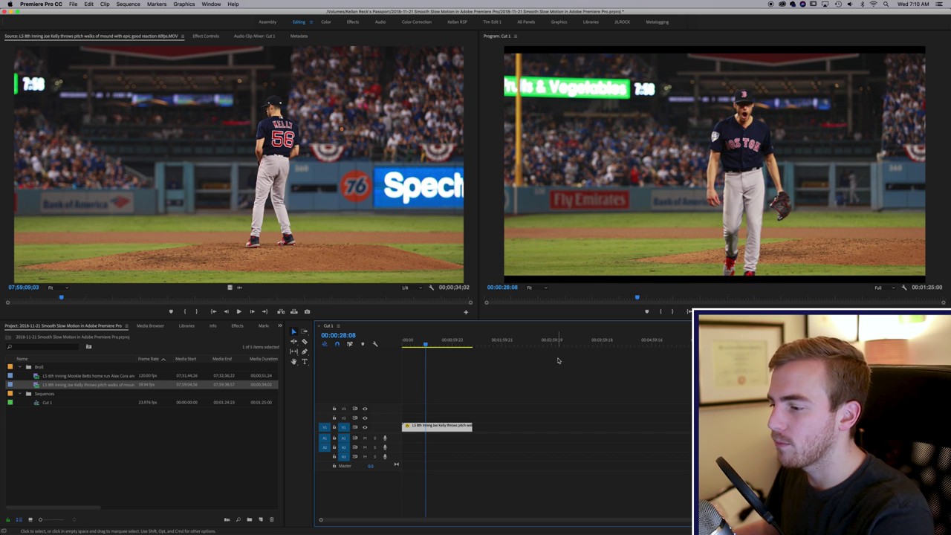
{"action": "left_click", "coordinate": [421, 346]}
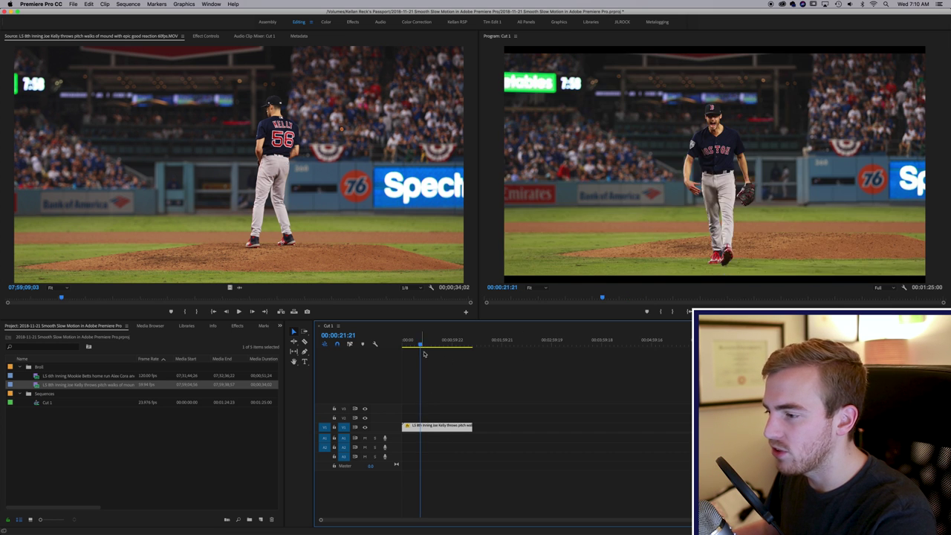
Change the pitcher clip's speed to 25%.
{"action": "right_click", "coordinate": [429, 427]}
{"action": "left_click", "coordinate": [453, 404]}
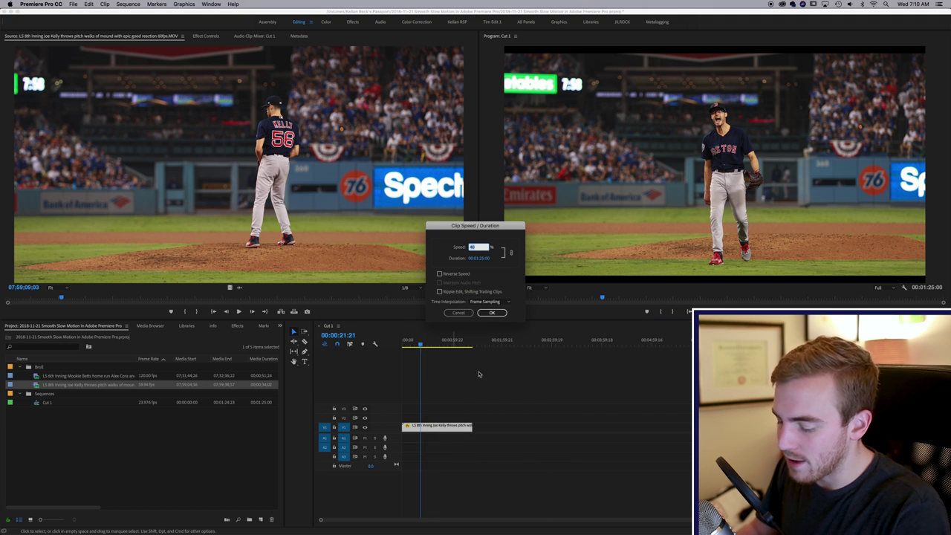
{"action": "type", "text": "25"}
{"action": "left_click", "coordinate": [491, 312]}
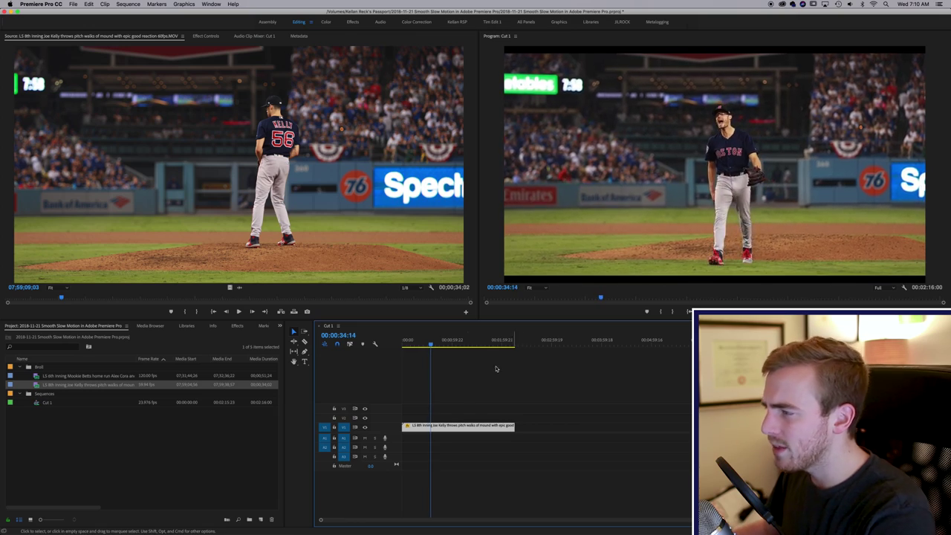
{"action": "right_click", "coordinate": [442, 430]}
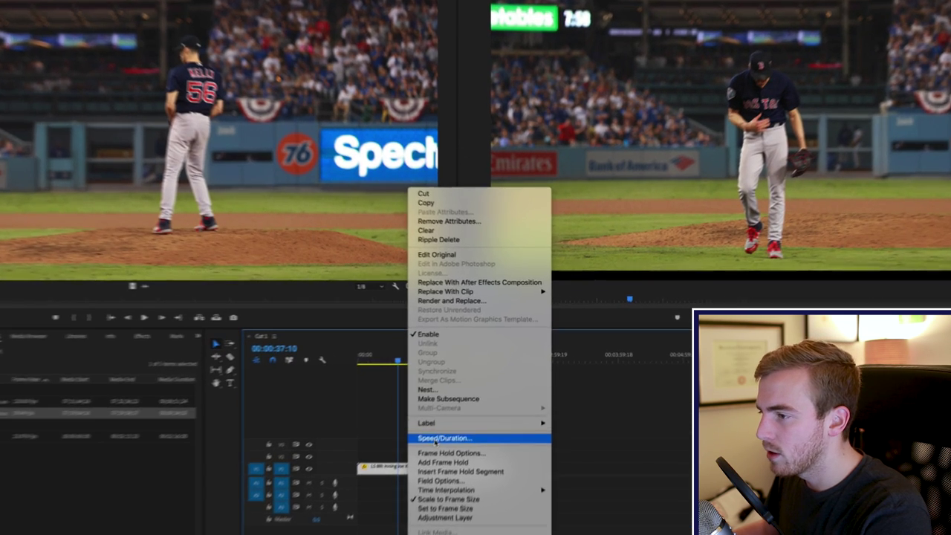
Set the pitcher clip's time interpolation to Optical Flow and replay from 00:00:29:22.
{"action": "left_click", "coordinate": [463, 408]}
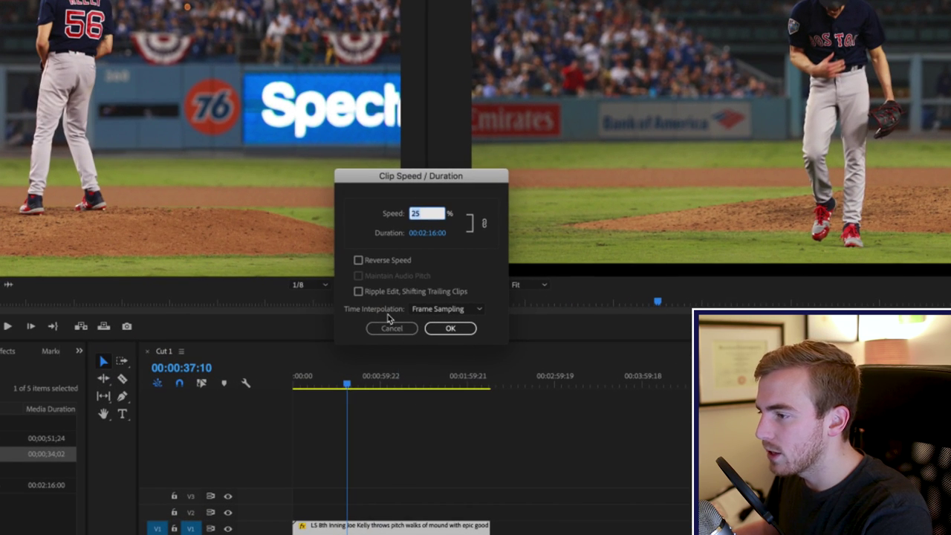
{"action": "left_click", "coordinate": [476, 310]}
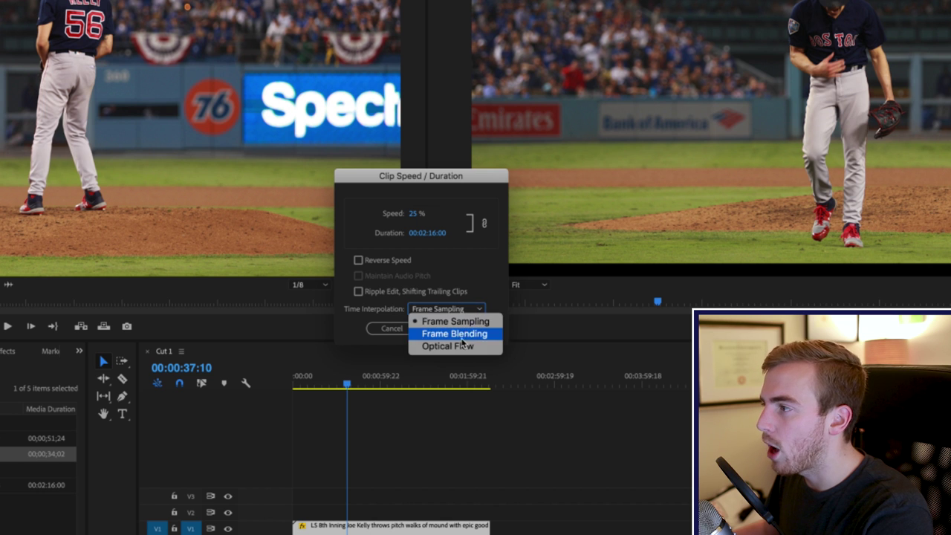
{"action": "left_click", "coordinate": [455, 347]}
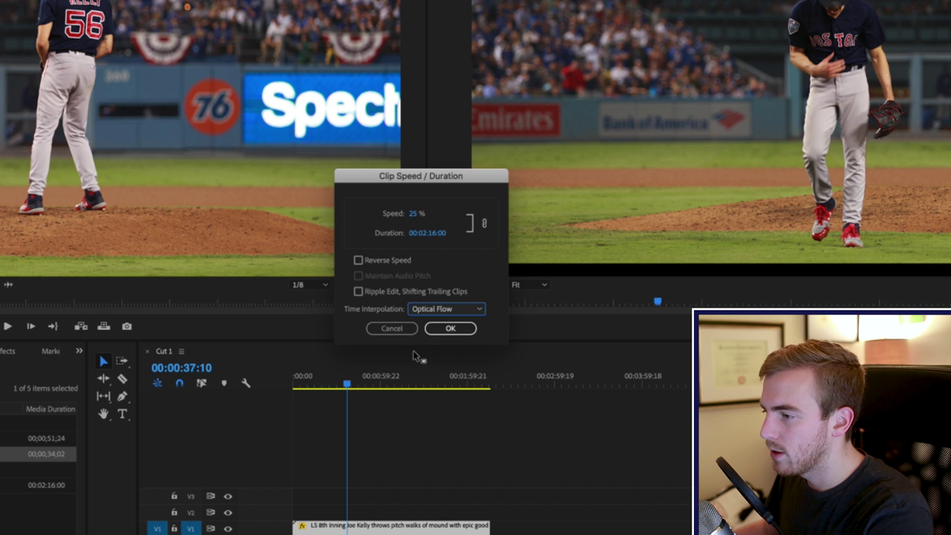
{"action": "left_click", "coordinate": [450, 329]}
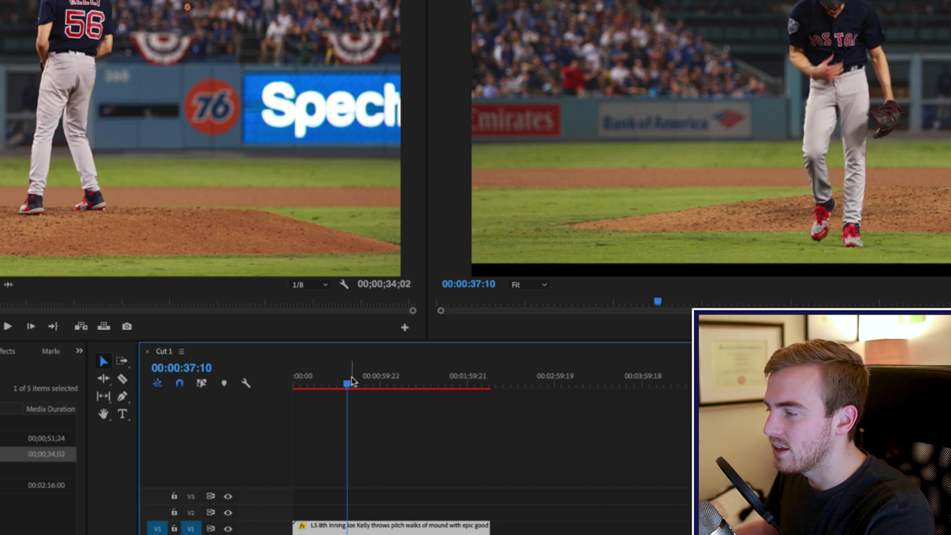
{"action": "left_click_drag", "start_coordinate": [349, 382], "coordinate": [336, 385]}
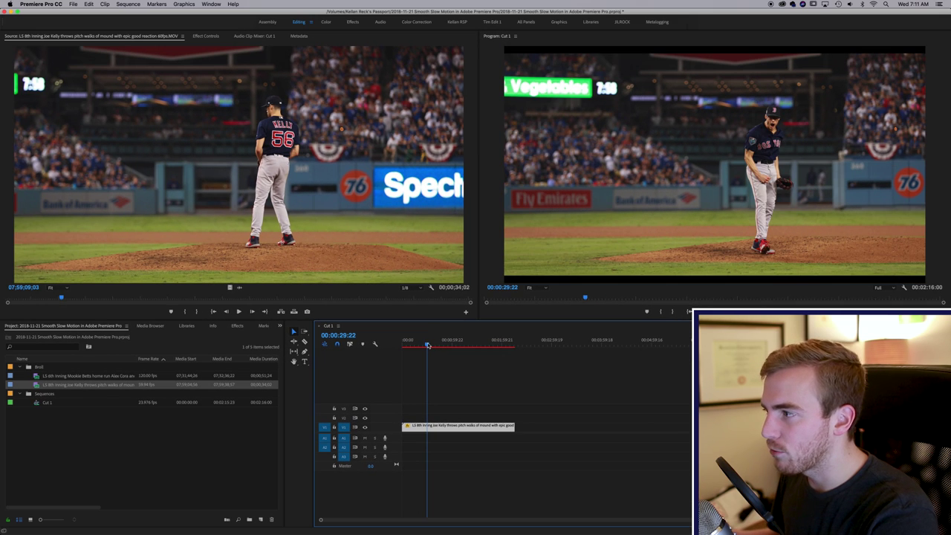
{"action": "key", "text": "space"}
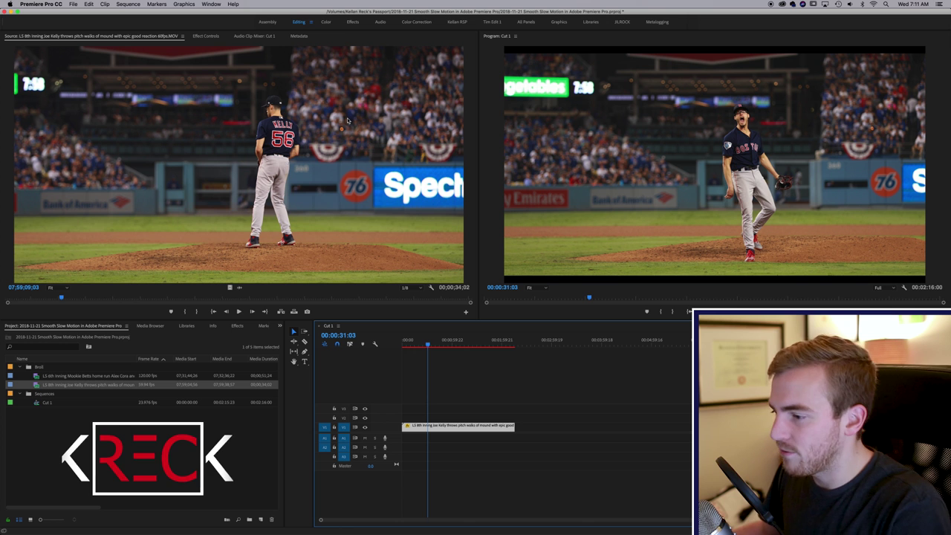
Mark In and Out (to 00:01:27:11) and render In to Out from the Sequence menu.
{"action": "key", "text": "i"}
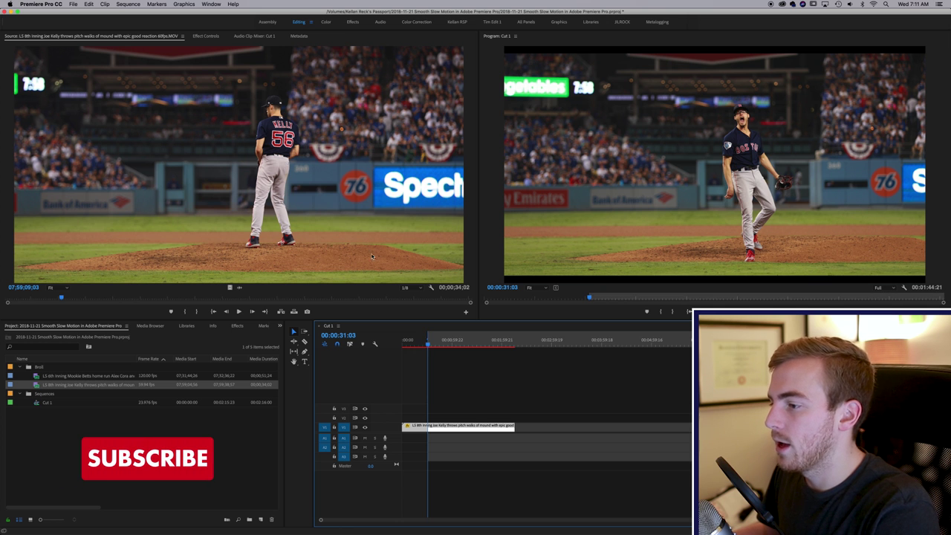
{"action": "key", "text": "o"}
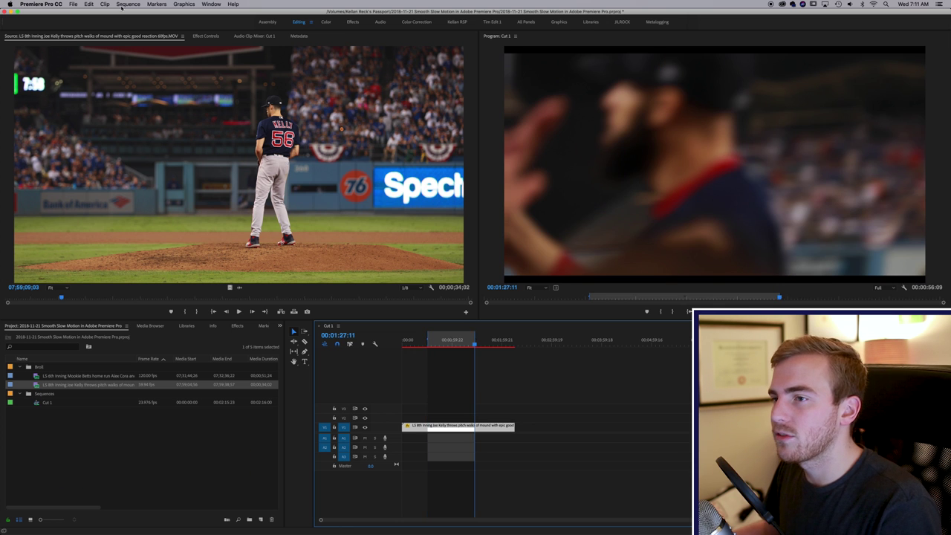
{"action": "left_click", "coordinate": [126, 3]}
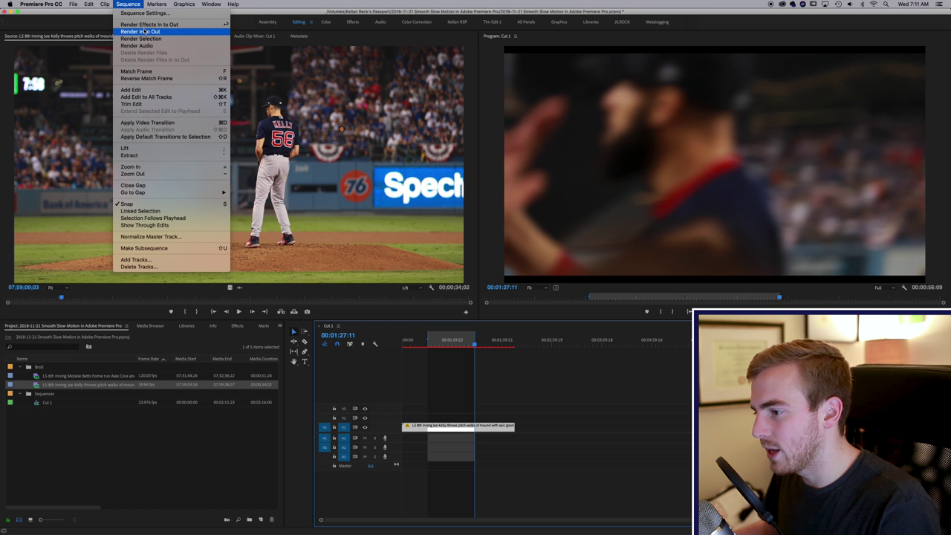
{"action": "left_click", "coordinate": [145, 32]}
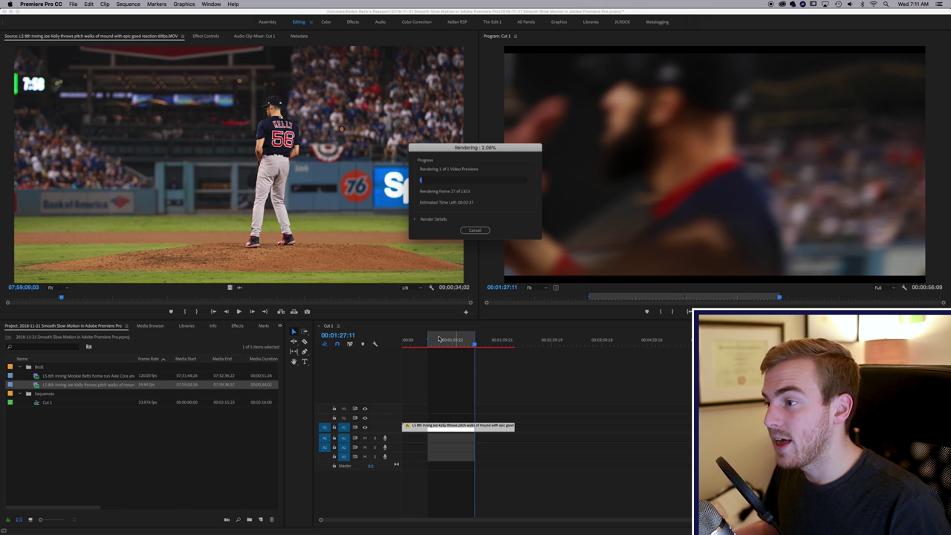
{"action": "left_click", "coordinate": [126, 4]}
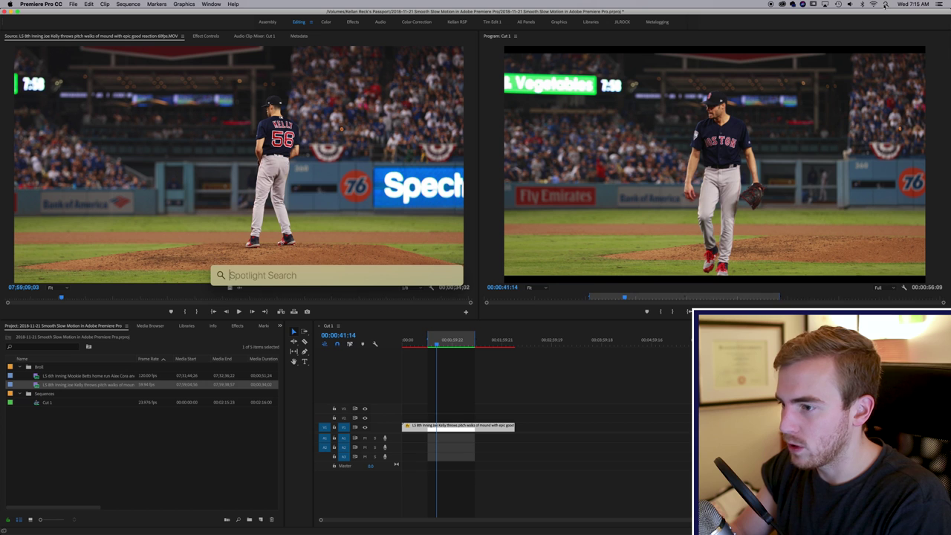
Calculate 24/.25 in Spotlight, clear it, and rewind Cut 1 to 00:00:31:03.
{"action": "type", "text": "/.25"}
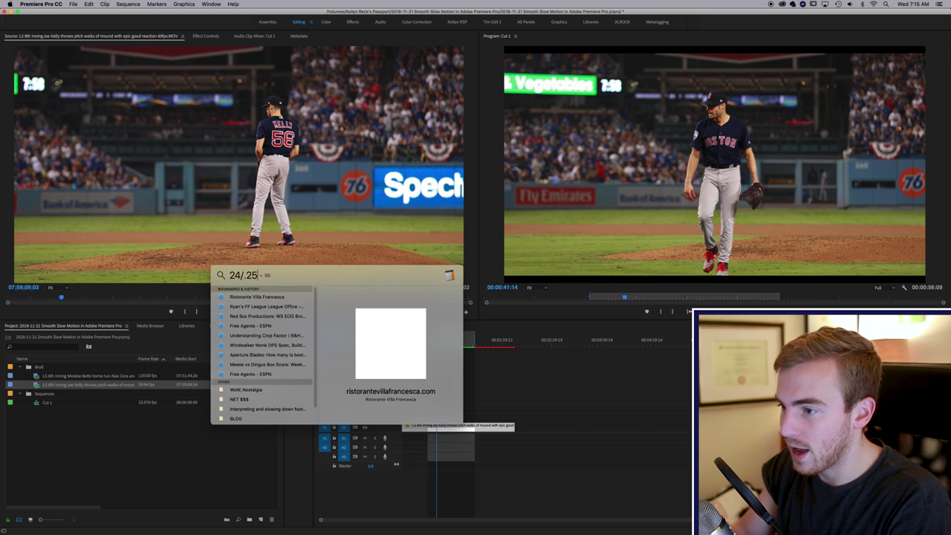
{"action": "key", "text": "BackSpace"}
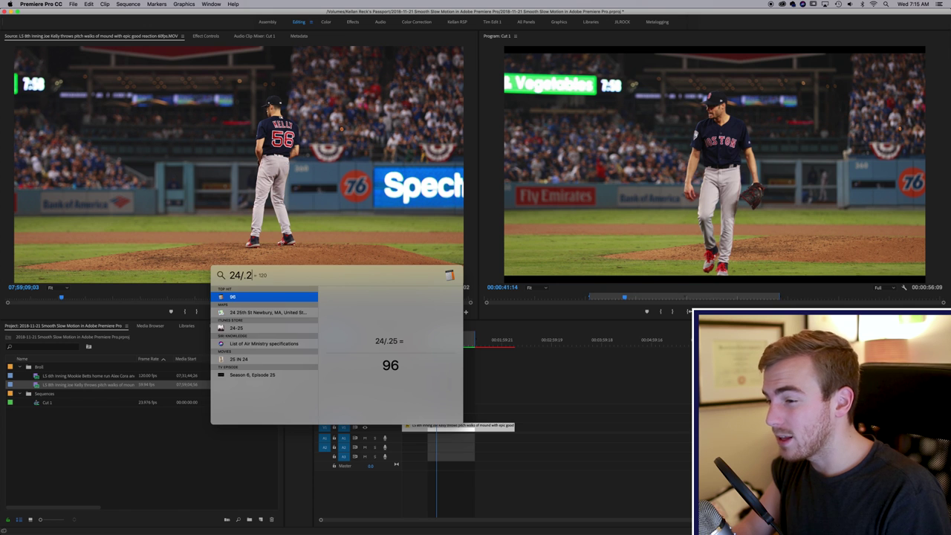
{"action": "key", "text": "BackSpace"}
{"action": "key", "text": "BackSpace"}
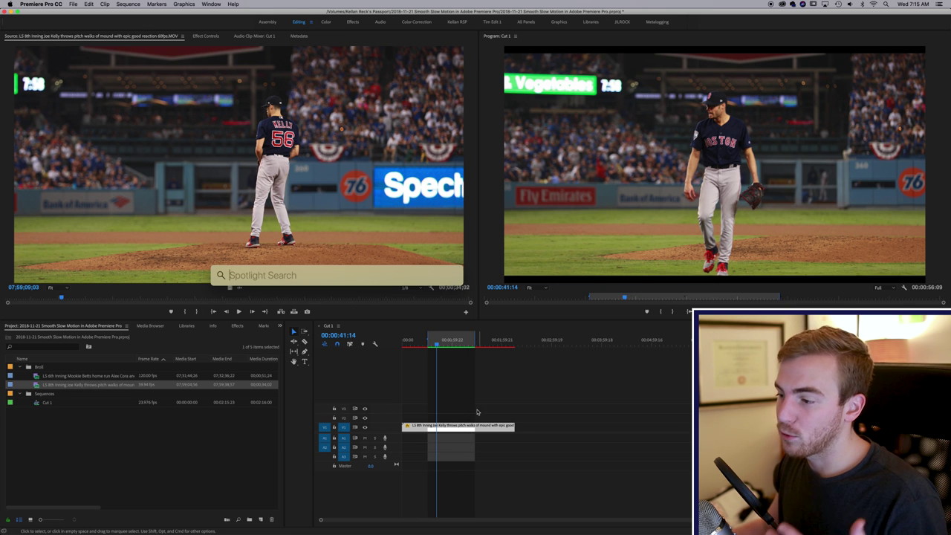
{"action": "left_click", "coordinate": [477, 401]}
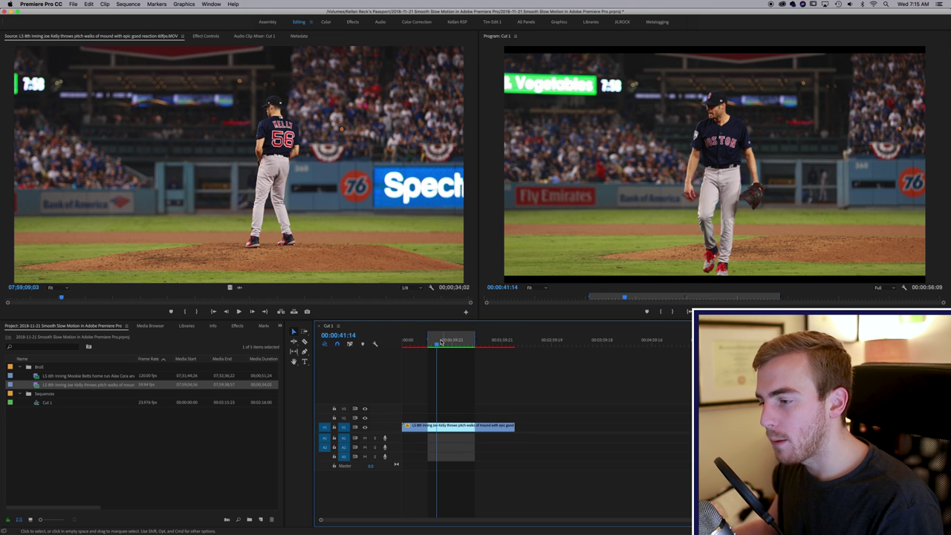
{"action": "left_click_drag", "start_coordinate": [442, 341], "coordinate": [429, 343]}
Replay the rendered slow motion, check the clip's interpolation, and heighten the V1 track.
{"action": "key", "text": "space"}
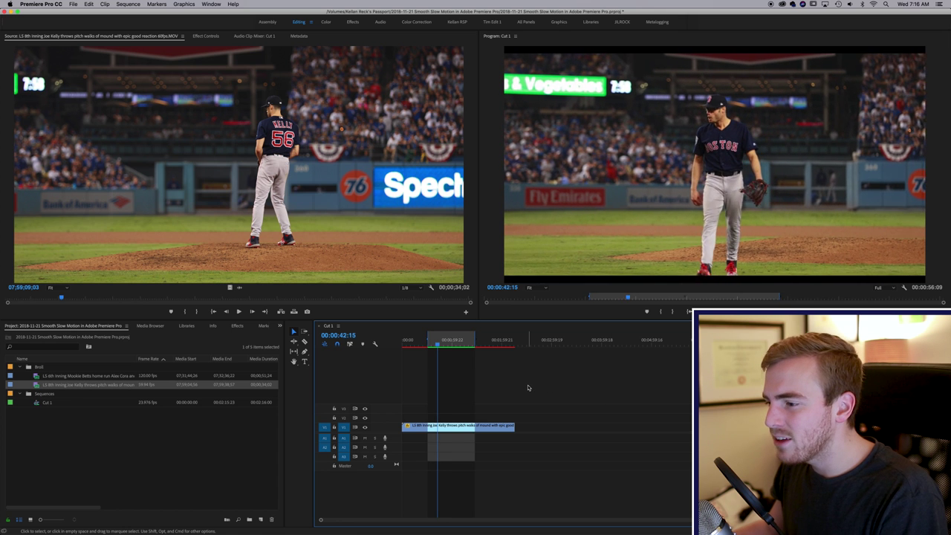
{"action": "right_click", "coordinate": [468, 424]}
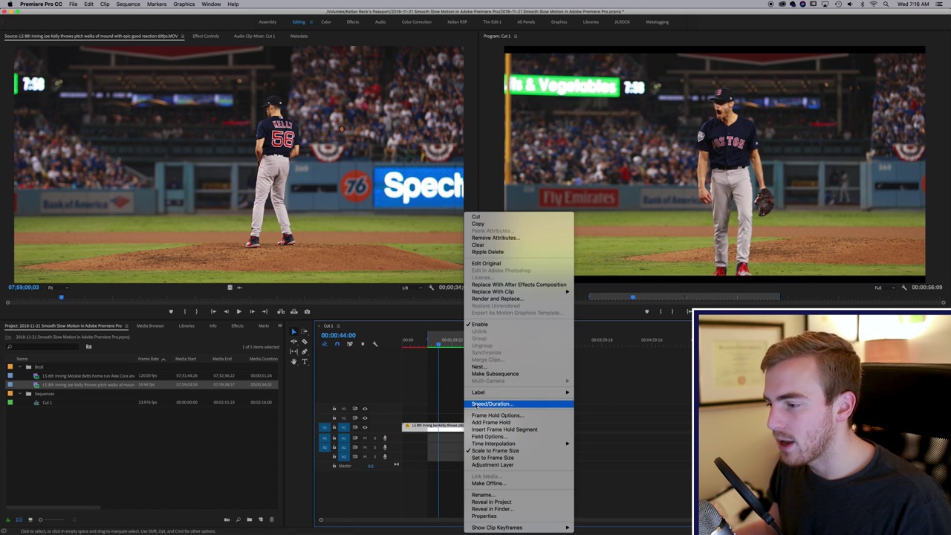
{"action": "mouse_move", "coordinate": [491, 445]}
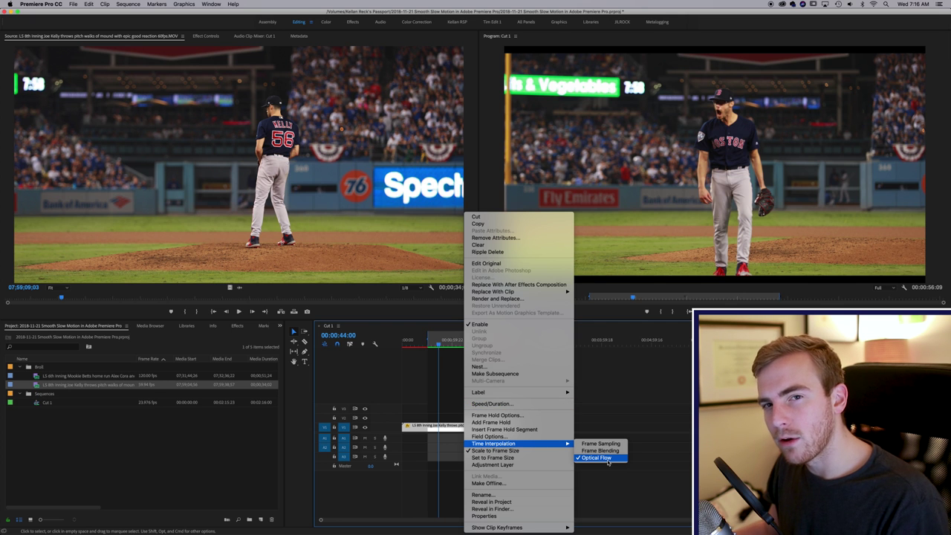
{"action": "left_click", "coordinate": [665, 380]}
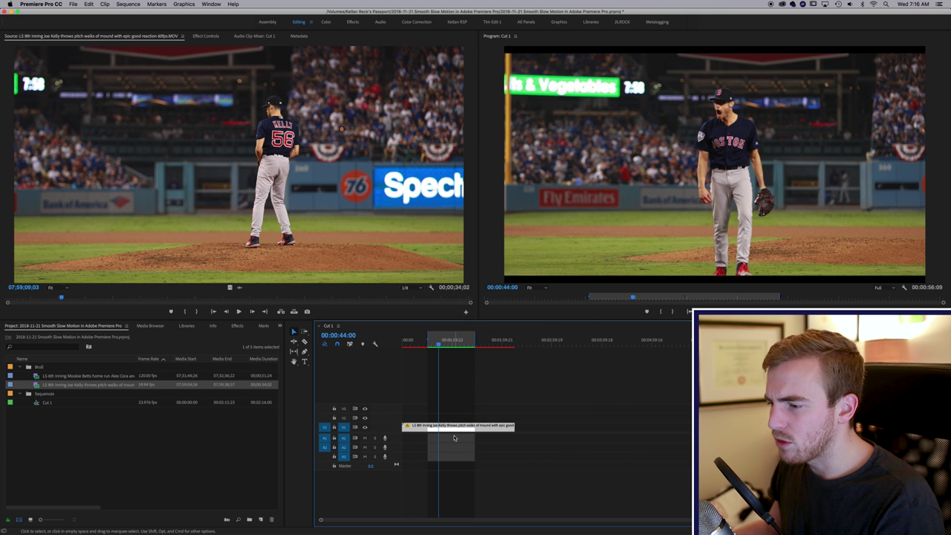
{"action": "left_click_drag", "start_coordinate": [354, 424], "coordinate": [355, 393]}
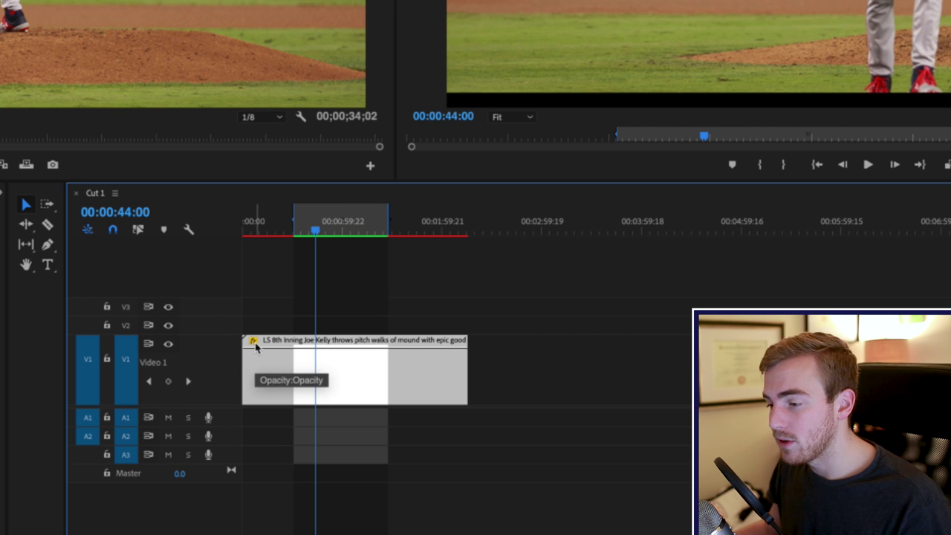
Enable Time Remapping speed, split the keyframe into a ramp, and raise the opening speed.
{"action": "right_click", "coordinate": [339, 374]}
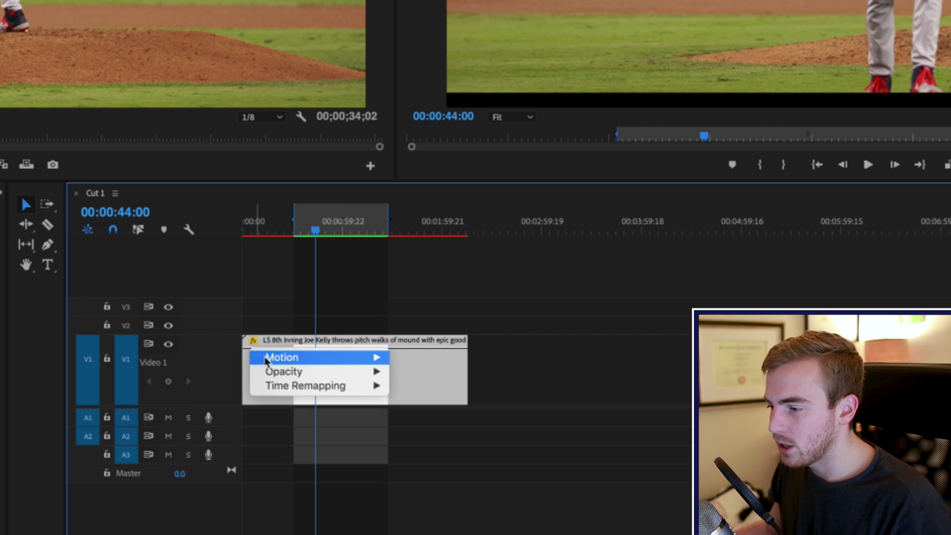
{"action": "mouse_move", "coordinate": [290, 389]}
{"action": "left_click", "coordinate": [418, 386]}
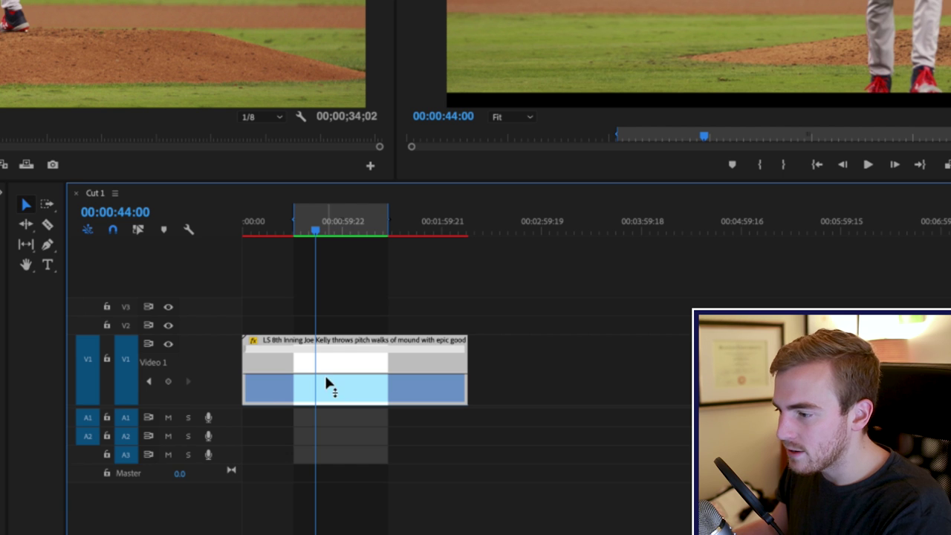
{"action": "left_click_drag", "start_coordinate": [321, 356], "coordinate": [356, 355]}
{"action": "left_click_drag", "start_coordinate": [300, 378], "coordinate": [296, 361]}
{"action": "key", "text": "v"}
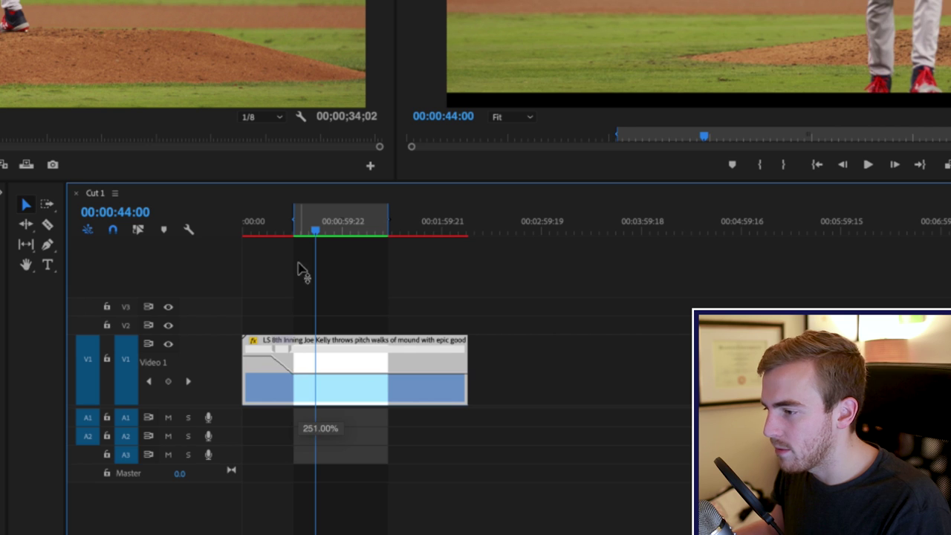
Play the retimed clip and lower the opening speed to about 175.5%.
{"action": "left_click", "coordinate": [267, 222]}
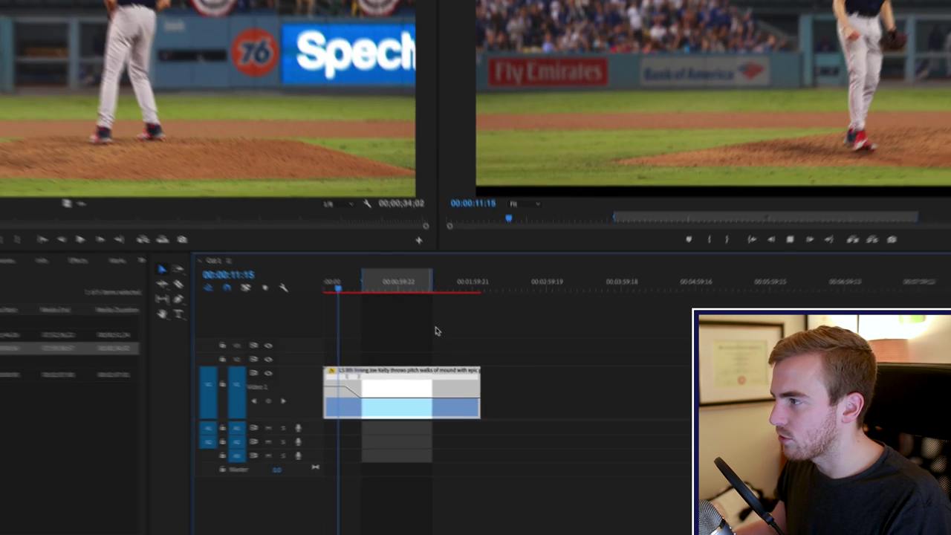
{"action": "key", "text": "space"}
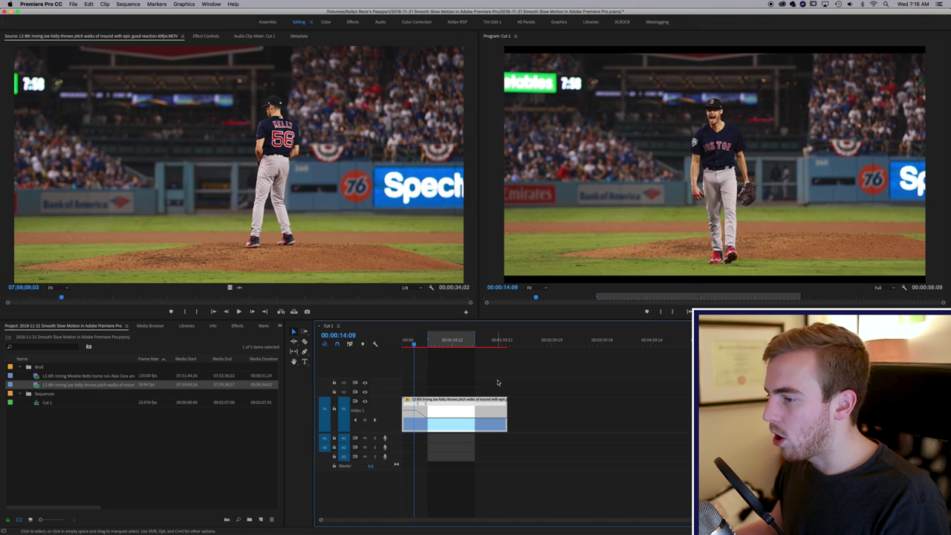
{"action": "left_click_drag", "start_coordinate": [410, 403], "coordinate": [422, 415]}
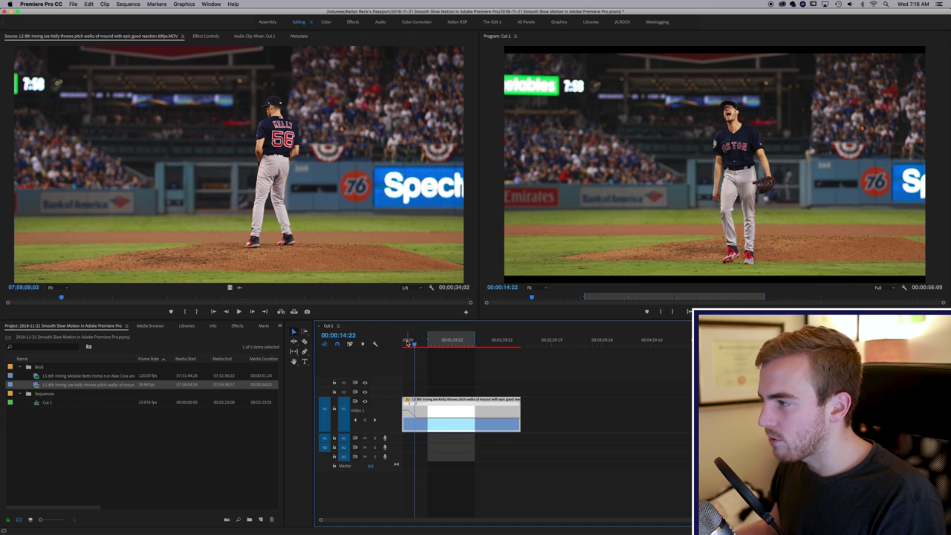
{"action": "key", "text": "Home"}
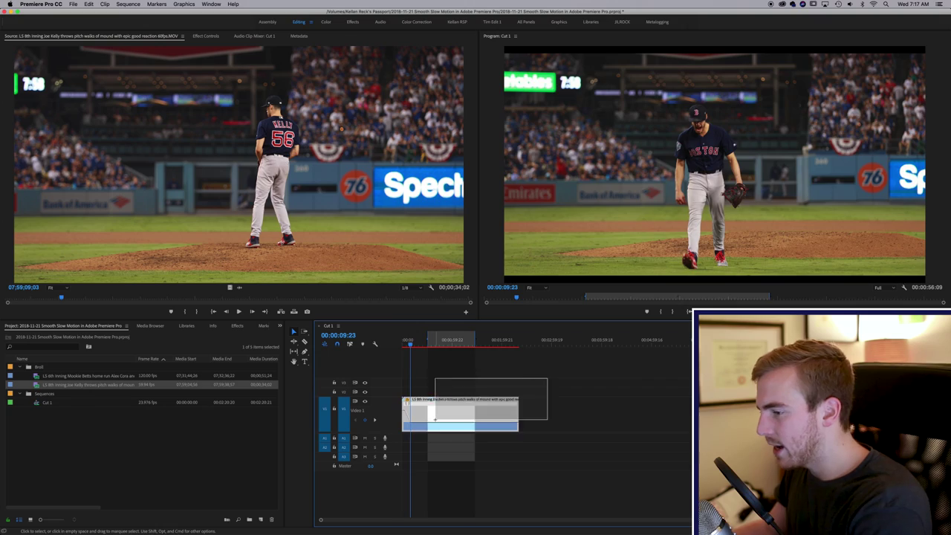
Replace the pitcher clip with the batter swing clip, keeping sequence settings, and play it.
{"action": "left_click_drag", "start_coordinate": [434, 420], "coordinate": [158, 364]}
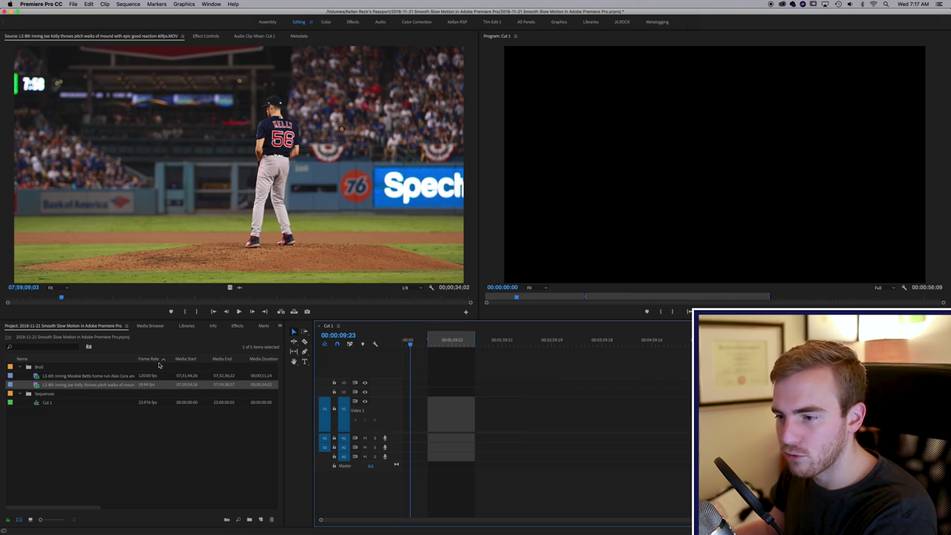
{"action": "left_click_drag", "start_coordinate": [65, 377], "coordinate": [446, 443]}
{"action": "left_click", "coordinate": [537, 289]}
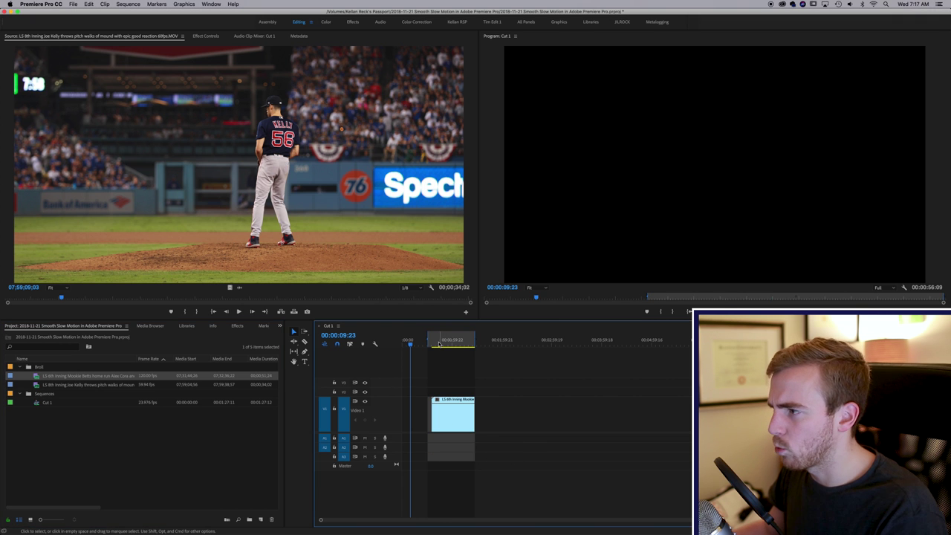
{"action": "left_click_drag", "start_coordinate": [441, 335], "coordinate": [431, 338]}
{"action": "key", "text": "space"}
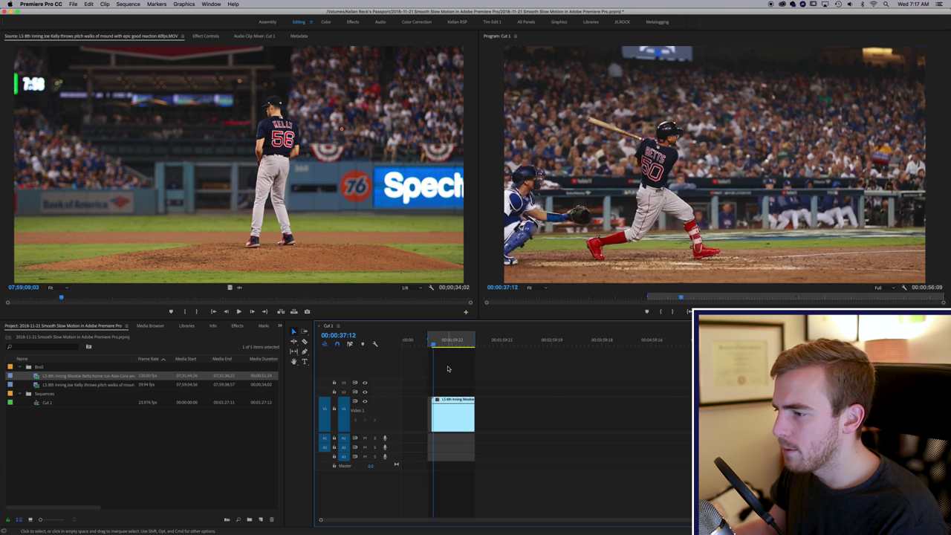
Set the batter swing clip's speed to 20%.
{"action": "right_click", "coordinate": [454, 418]}
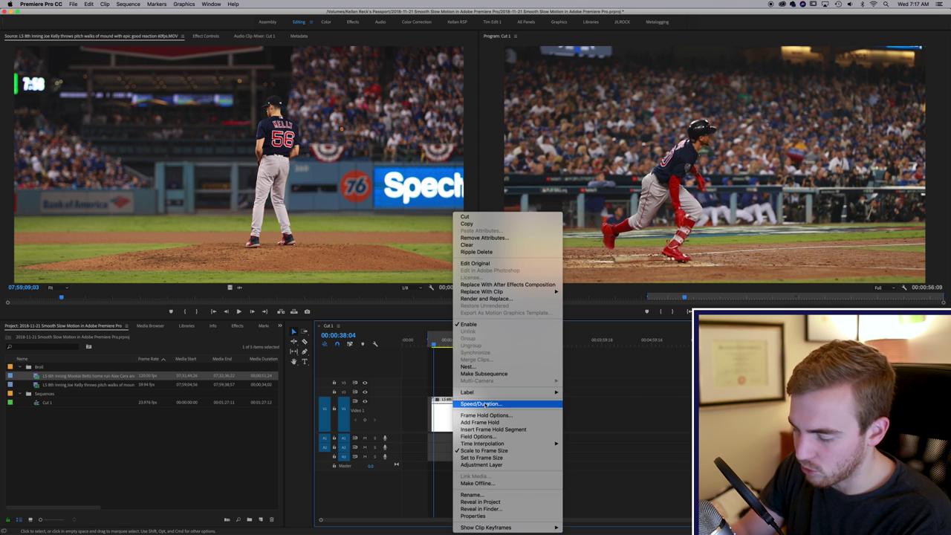
{"action": "left_click", "coordinate": [481, 404]}
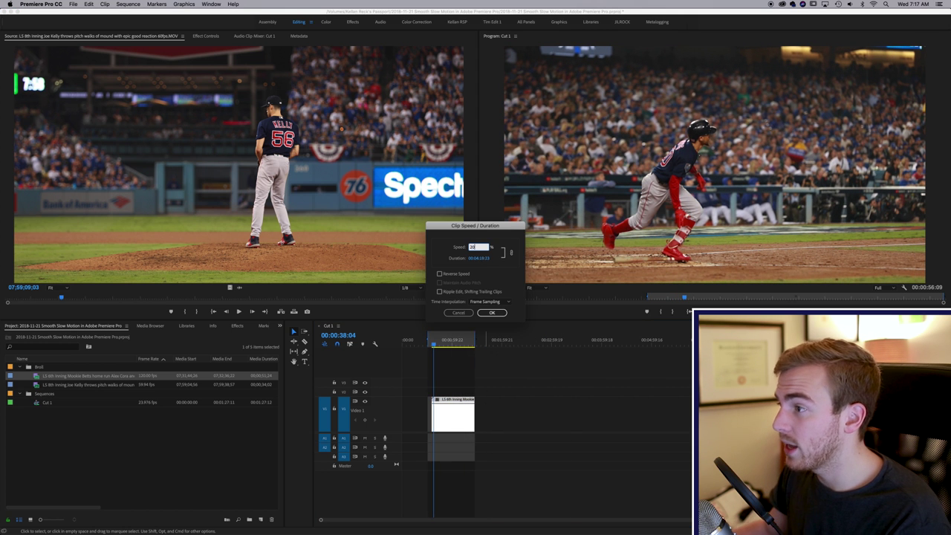
{"action": "type", "text": "20"}
{"action": "key", "text": "Return"}
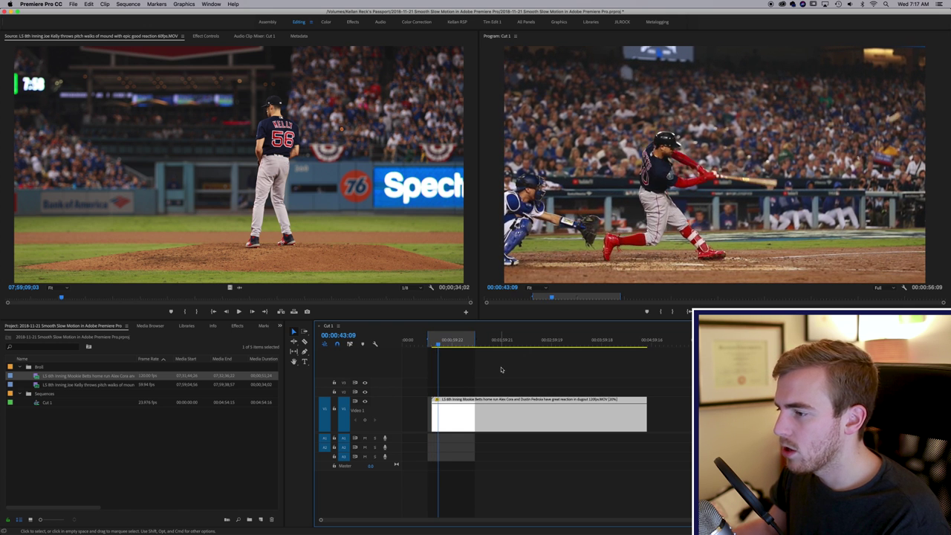
Work out 120/24 in Spotlight search.
{"action": "right_click", "coordinate": [457, 410]}
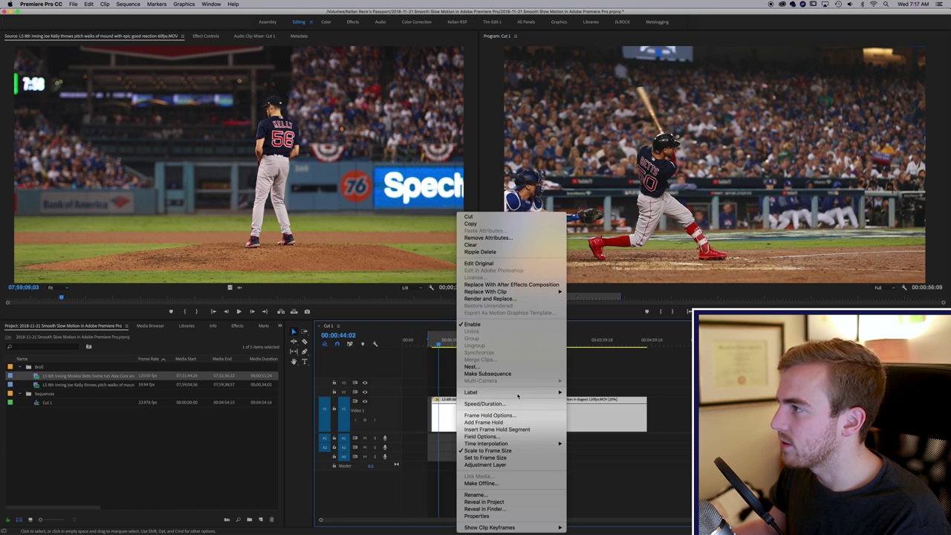
{"action": "key", "text": "Escape"}
{"action": "left_click", "coordinate": [839, 3]}
{"action": "left_click", "coordinate": [889, 4]}
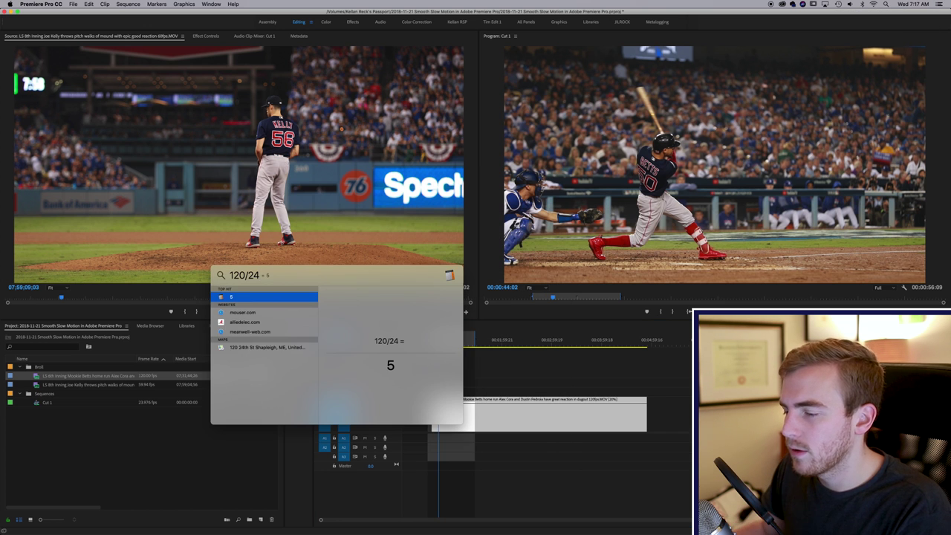
{"action": "key", "text": "Escape"}
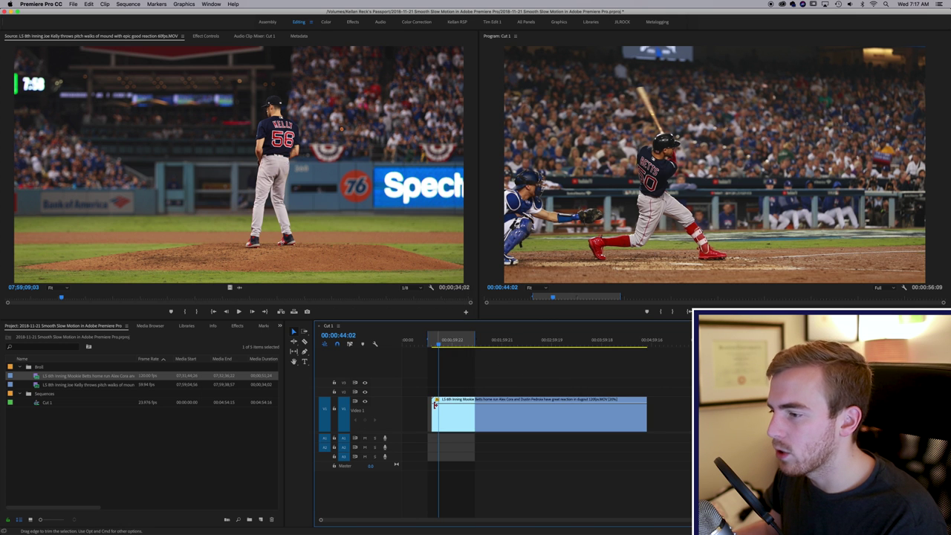
Set the batter clip to 10% speed with Optical Flow interpolation.
{"action": "right_click", "coordinate": [444, 407]}
{"action": "left_click", "coordinate": [472, 403]}
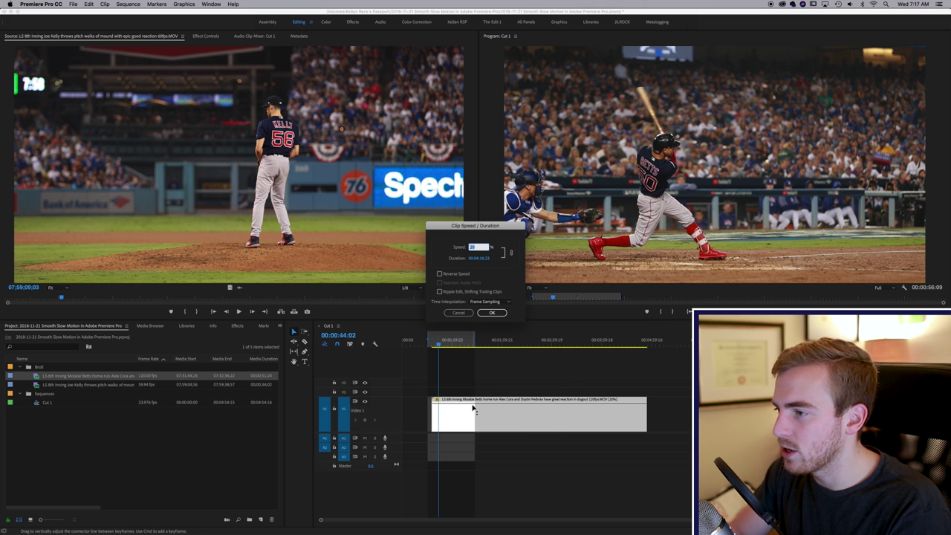
{"action": "type", "text": "1"}
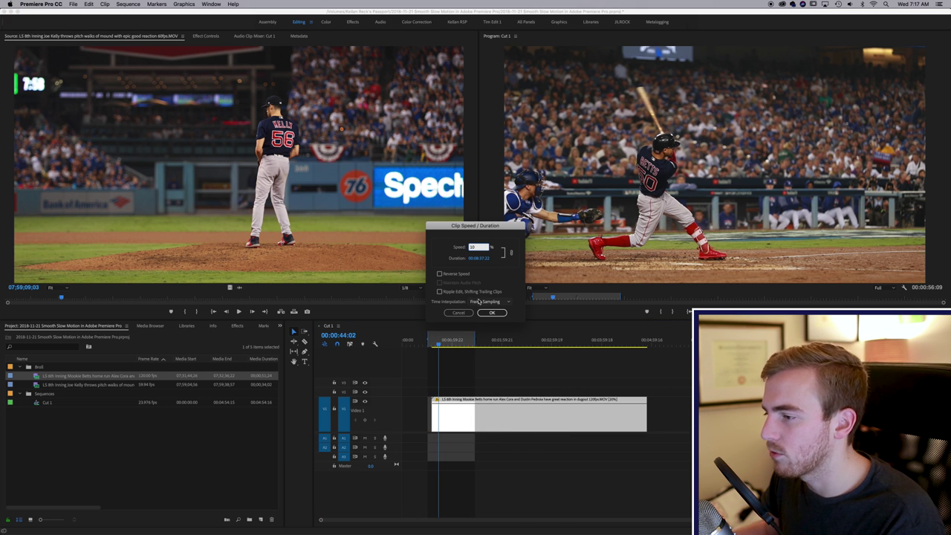
{"action": "left_click", "coordinate": [473, 301]}
{"action": "left_click", "coordinate": [492, 322]}
{"action": "left_click", "coordinate": [503, 316]}
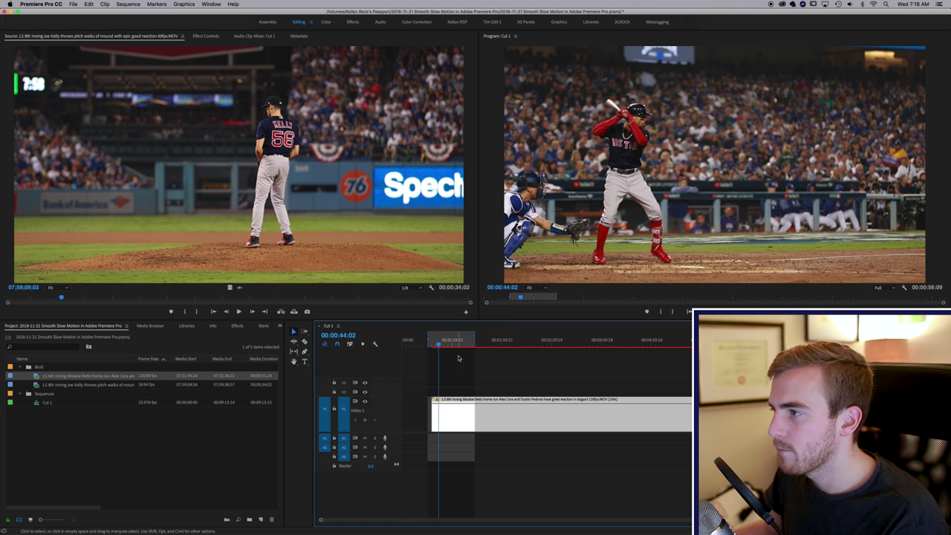
{"action": "key", "text": "space"}
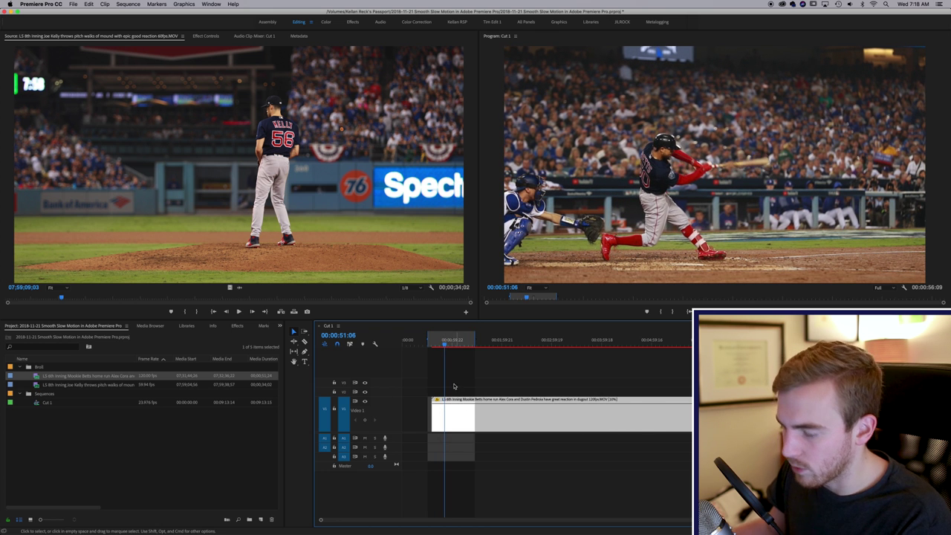
{"action": "left_click", "coordinate": [444, 344]}
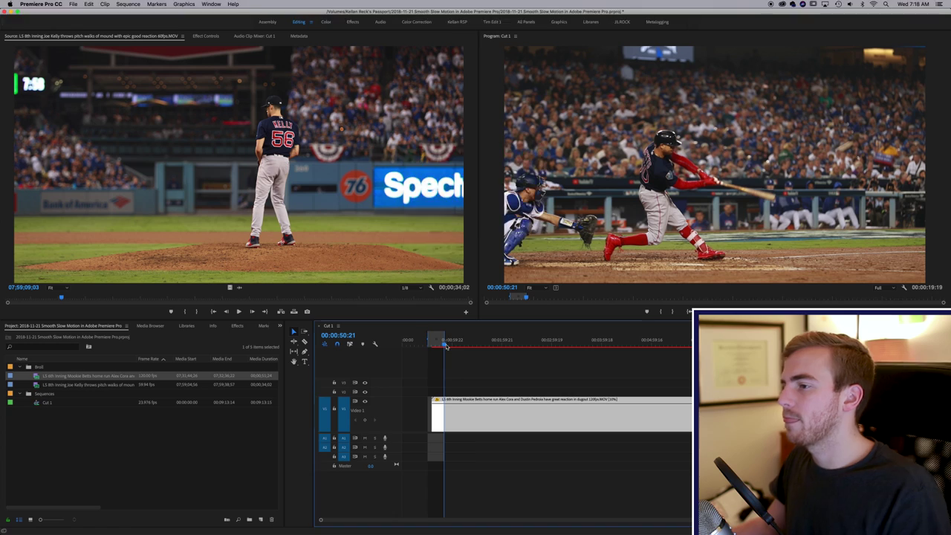
{"action": "key", "text": "Return"}
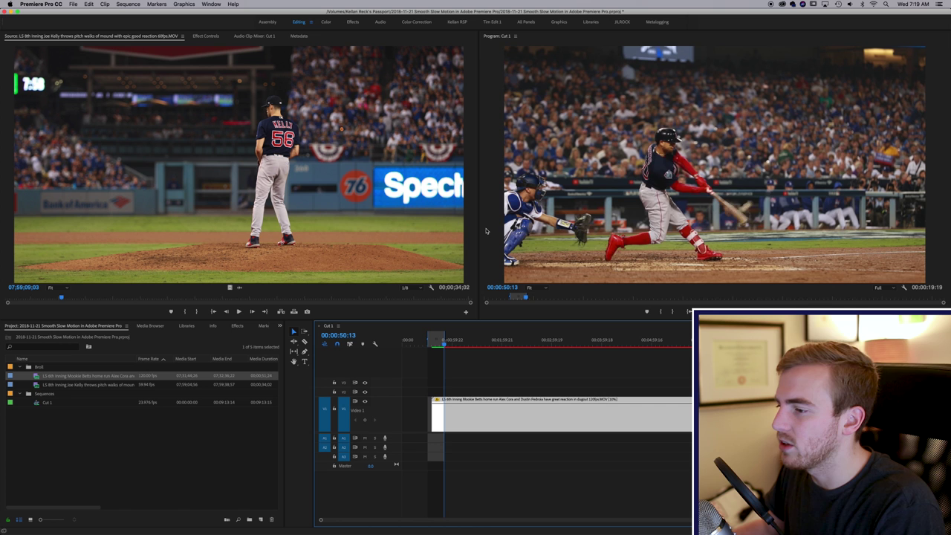
{"action": "left_click", "coordinate": [442, 339]}
{"action": "left_click", "coordinate": [439, 342]}
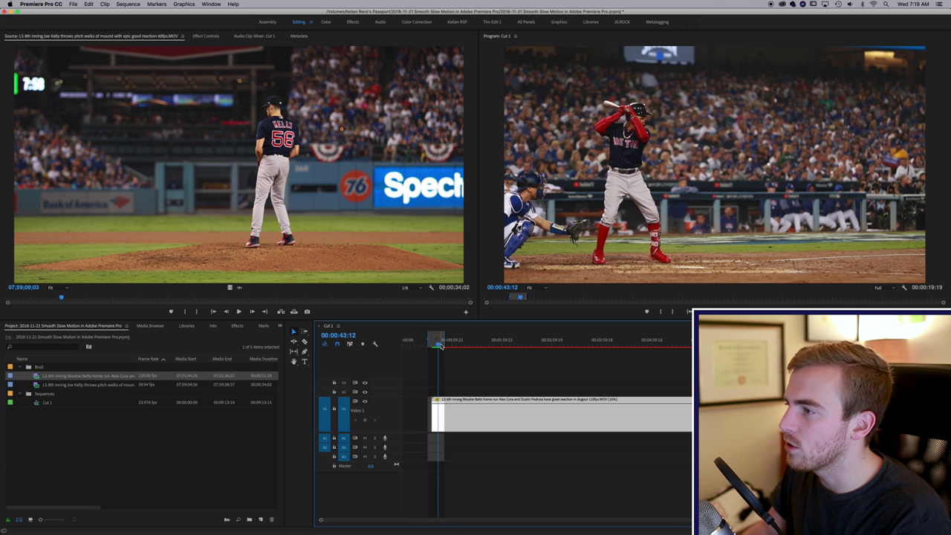
{"action": "left_click", "coordinate": [440, 343]}
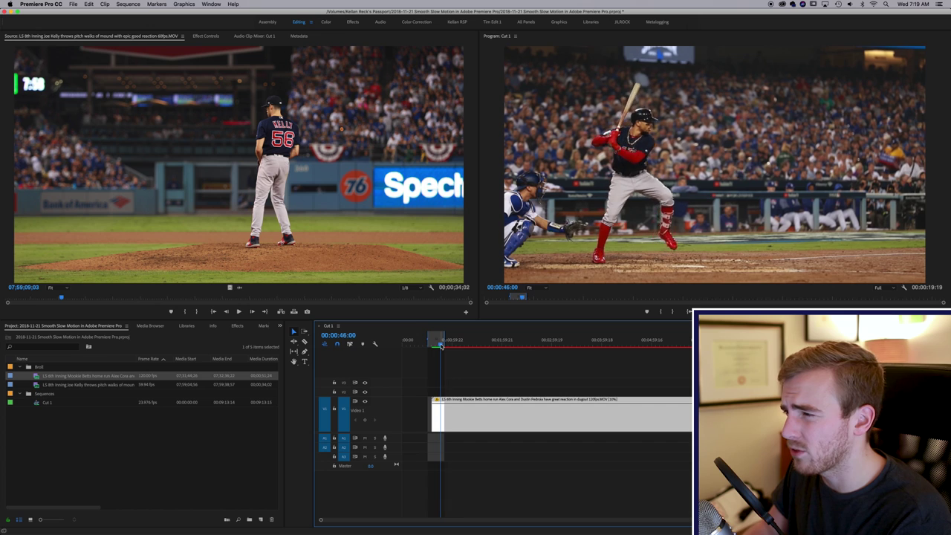
{"action": "left_click_drag", "start_coordinate": [441, 346], "coordinate": [444, 345]}
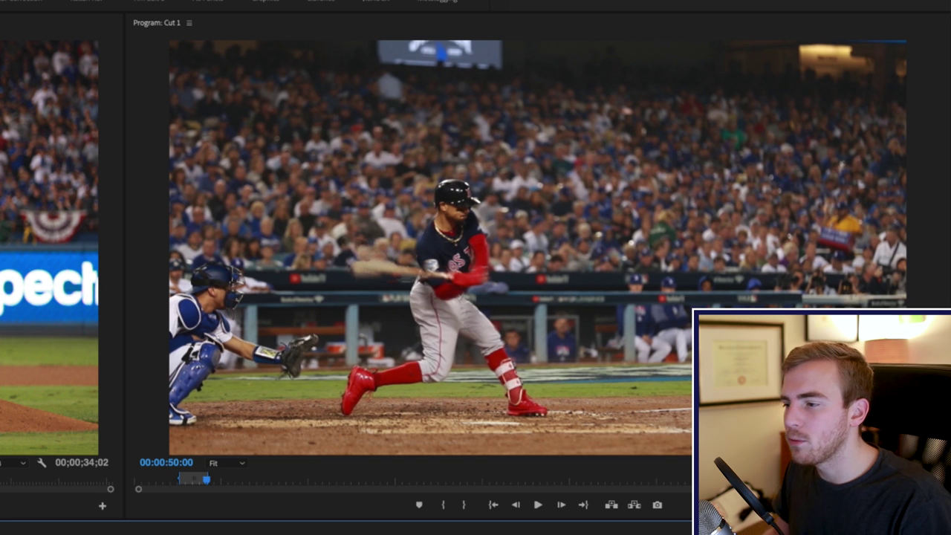
{"action": "key", "text": "Left"}
{"action": "key", "text": "Left"}
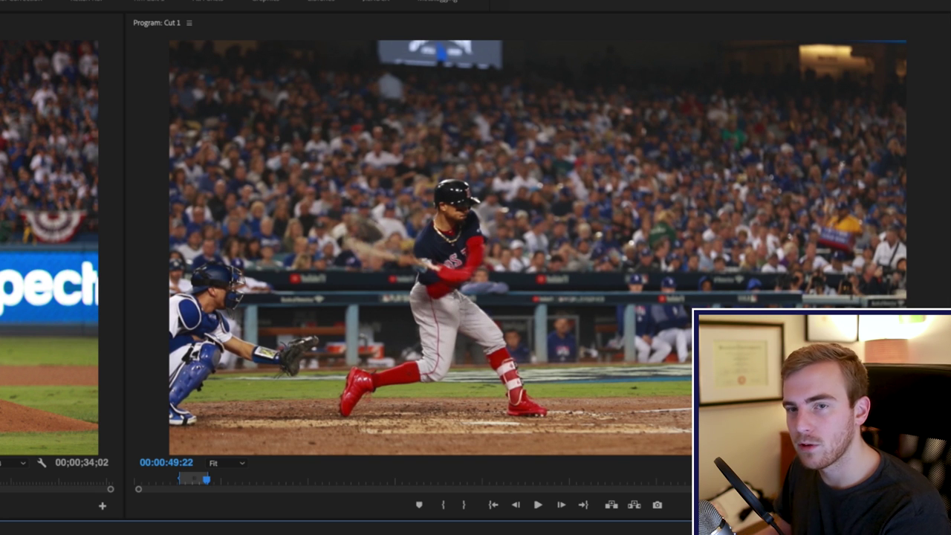